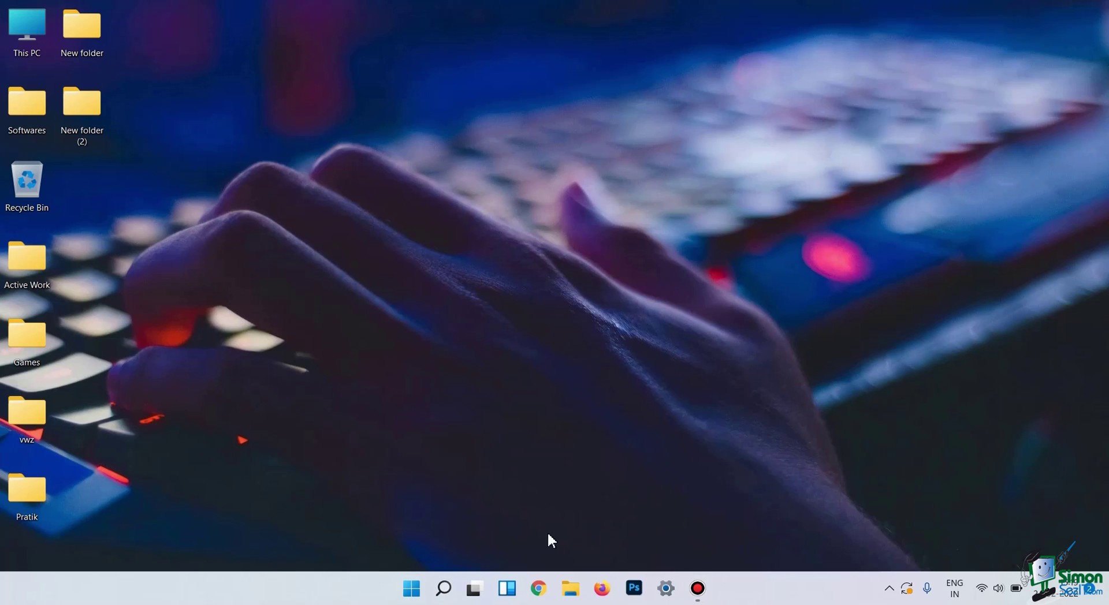
# Launch the Settings app by searching 'settings' from the Start menu
pyautogui.click(404, 591)
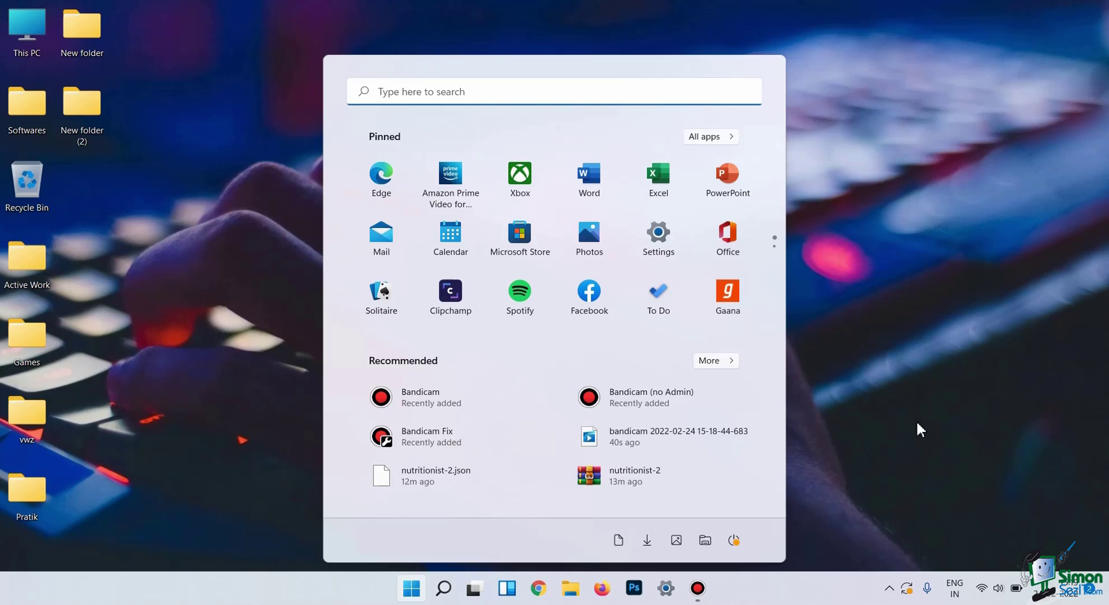
pyautogui.click(847, 331)
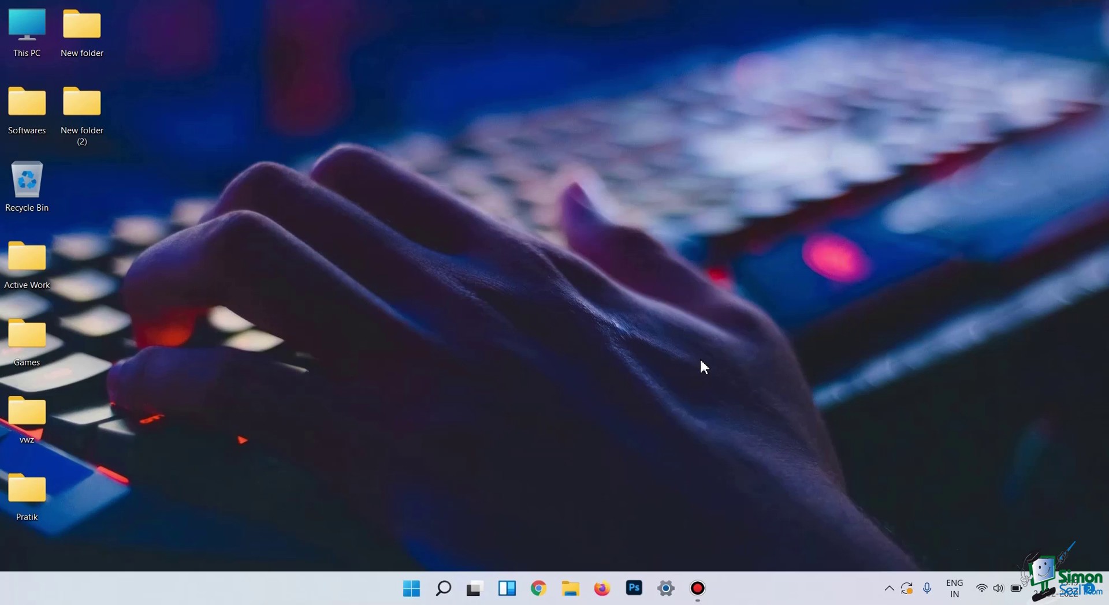
pyautogui.click(410, 588)
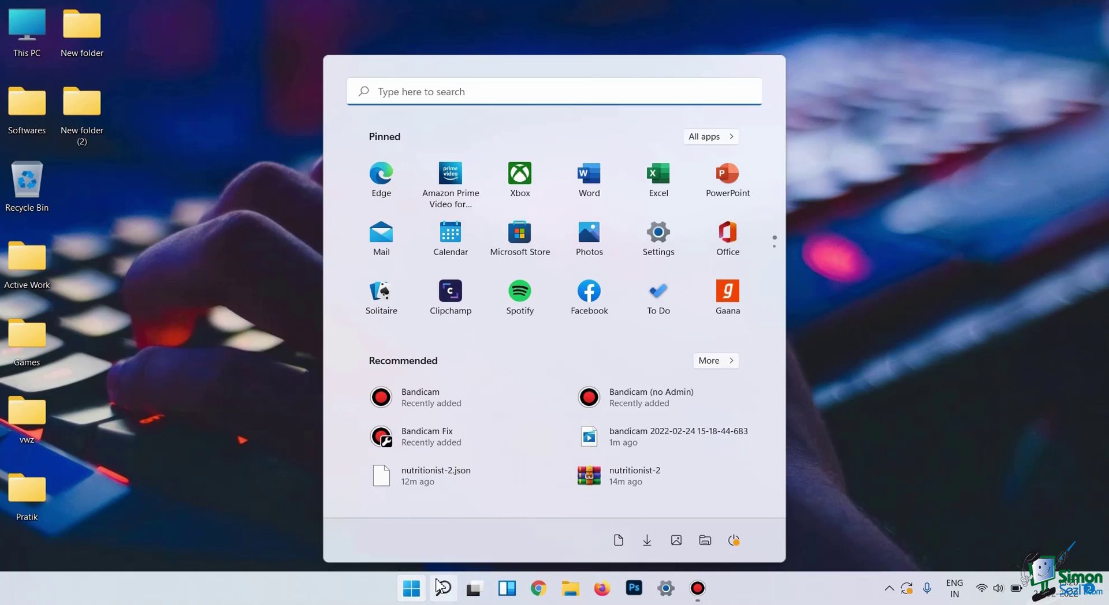
pyautogui.click(514, 95)
pyautogui.write('s')
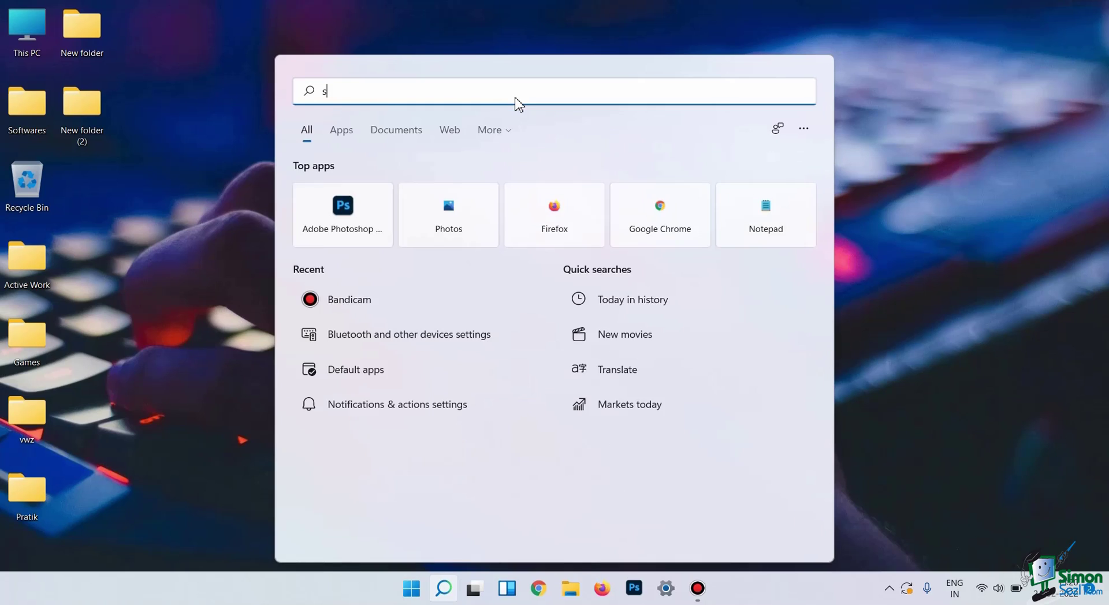
pyautogui.write('ettings')
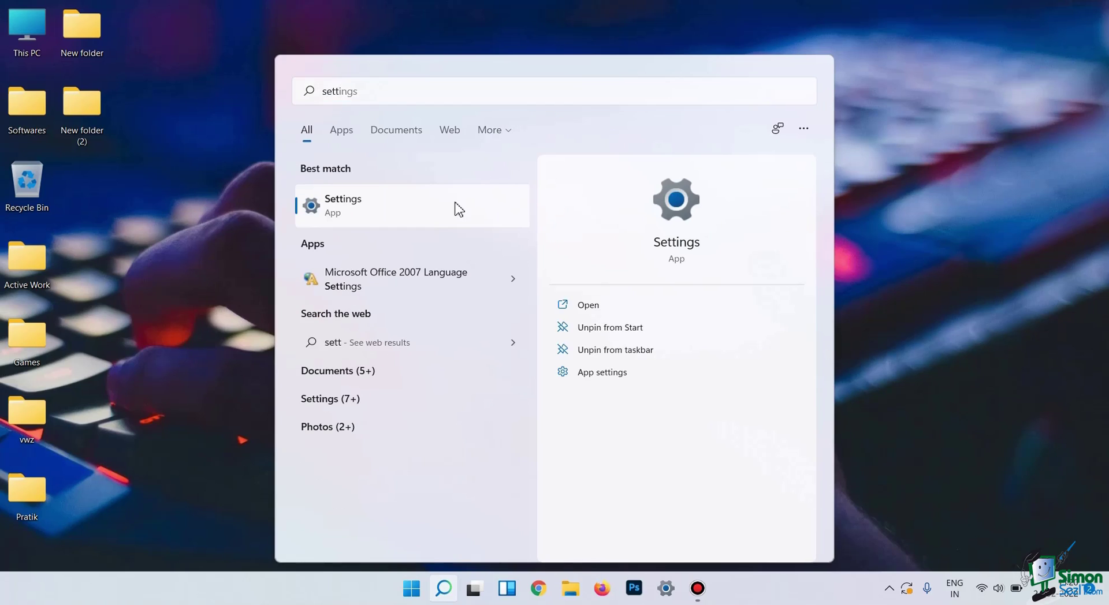
pyautogui.click(456, 208)
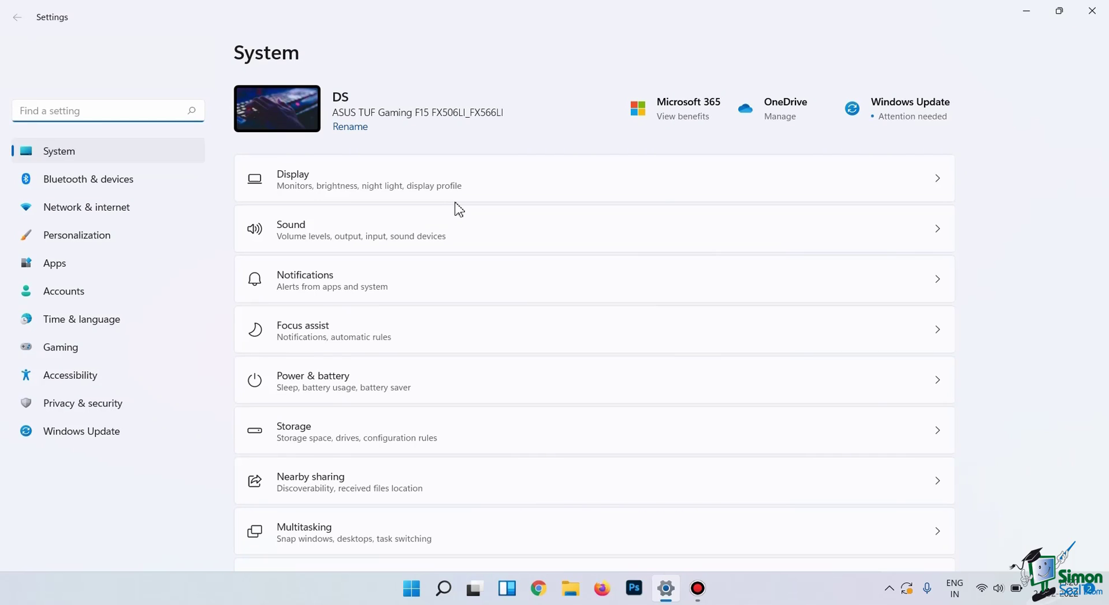
# Go to Personalization and open its Start page
pyautogui.click(106, 240)
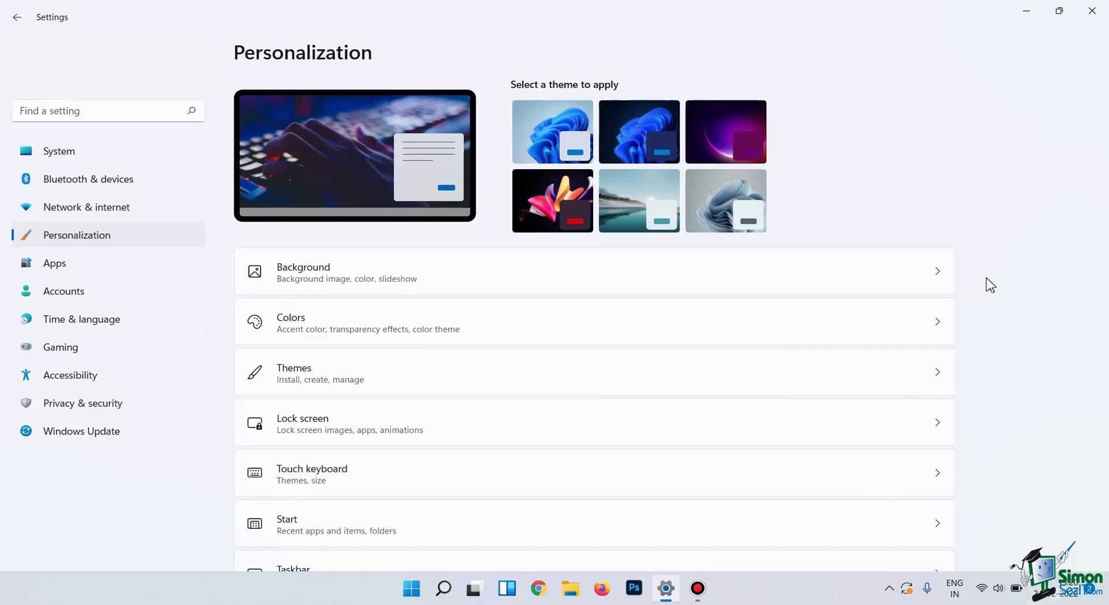
pyautogui.scroll(-3, 990, 286)
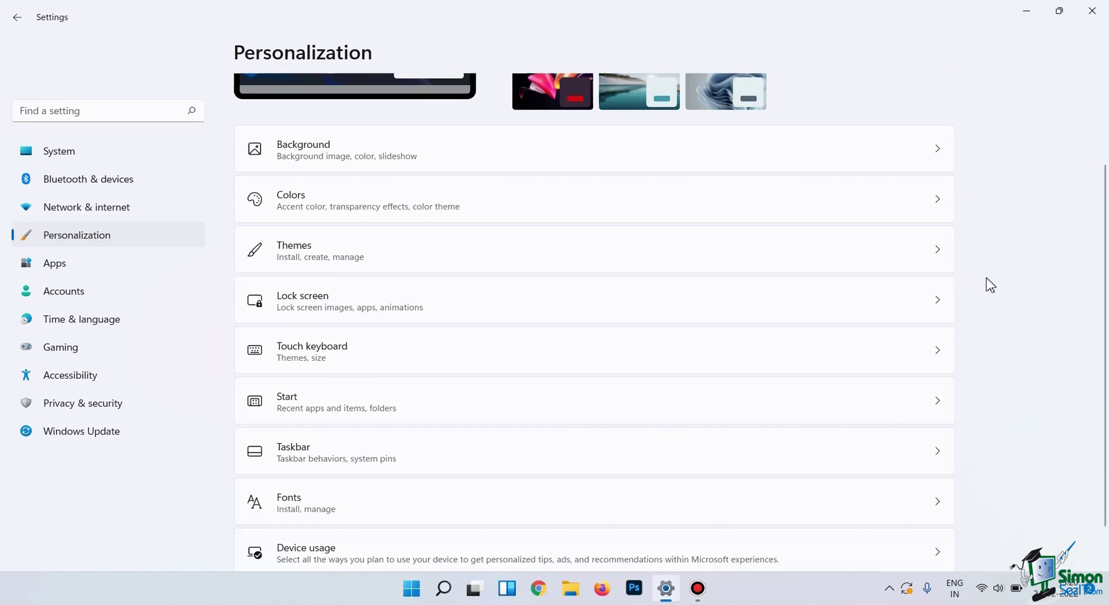
pyautogui.scroll(-1, 990, 286)
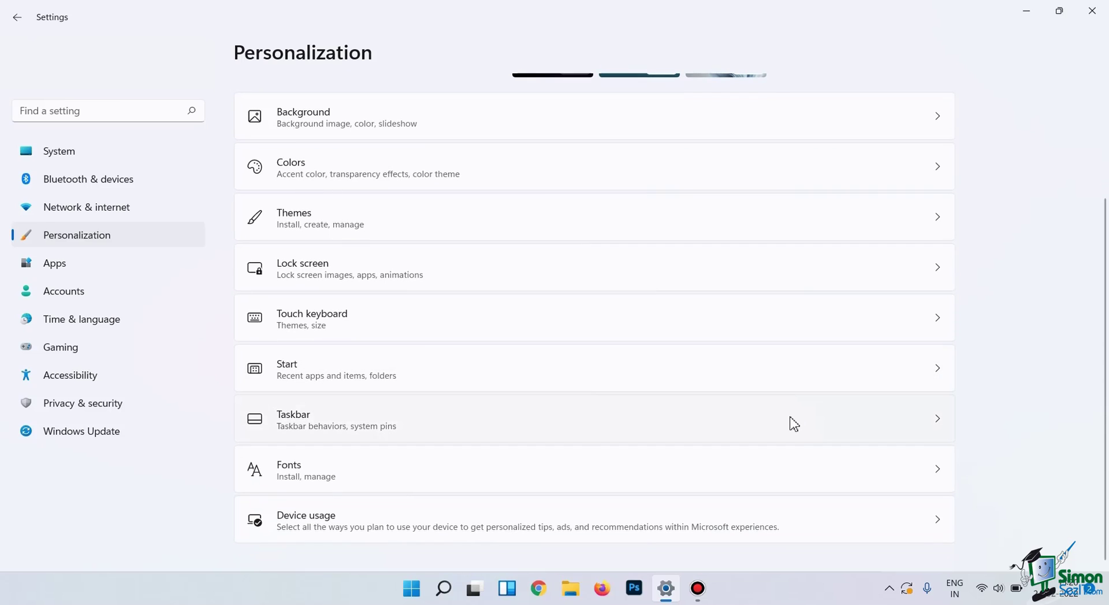
pyautogui.click(732, 373)
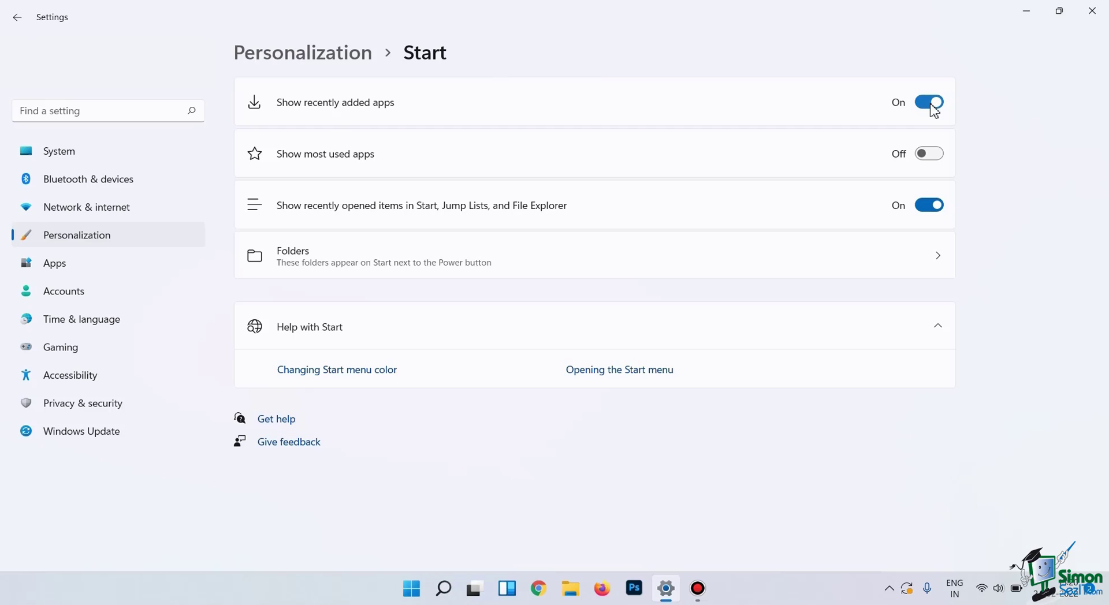
# Turn off 'Show recently added apps' and 'Show recently opened items', checking the Start menu after each
pyautogui.click(932, 105)
pyautogui.click(404, 598)
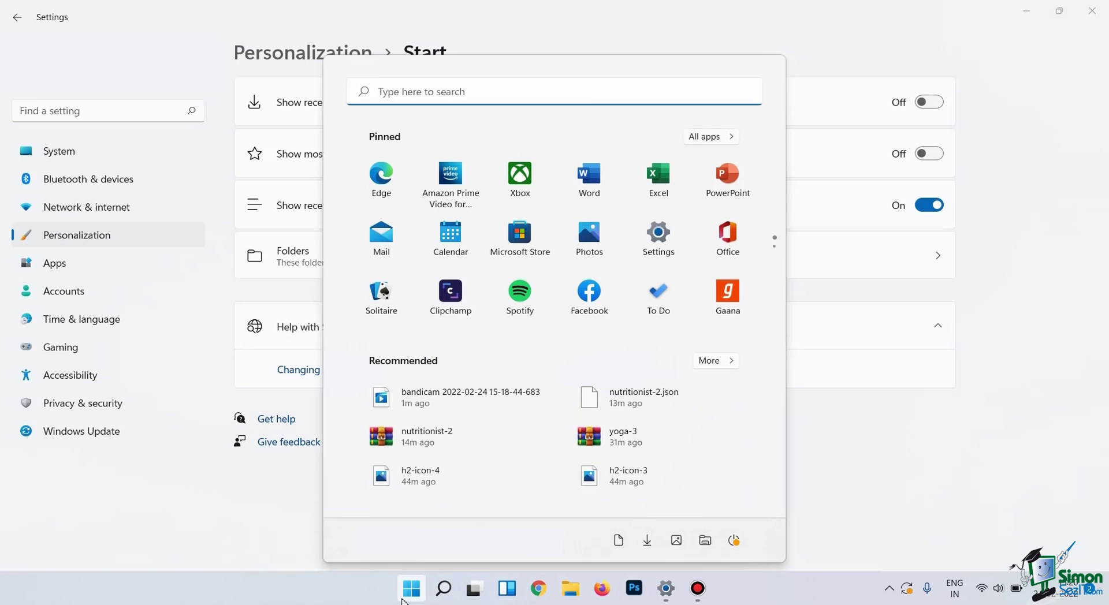
pyautogui.click(404, 601)
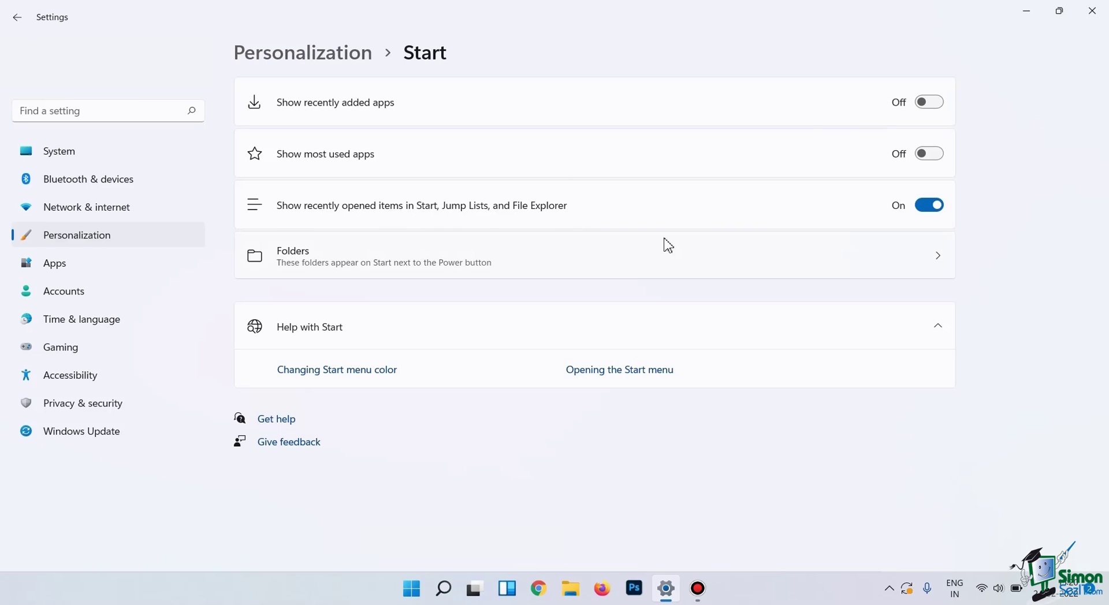
pyautogui.click(929, 207)
pyautogui.click(412, 589)
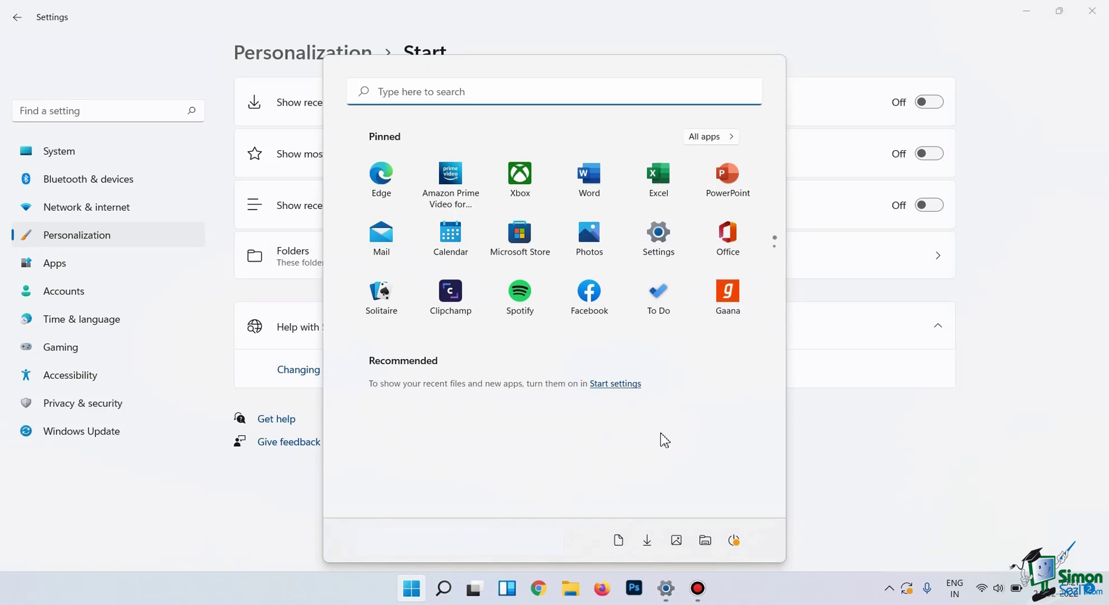
pyautogui.click(898, 445)
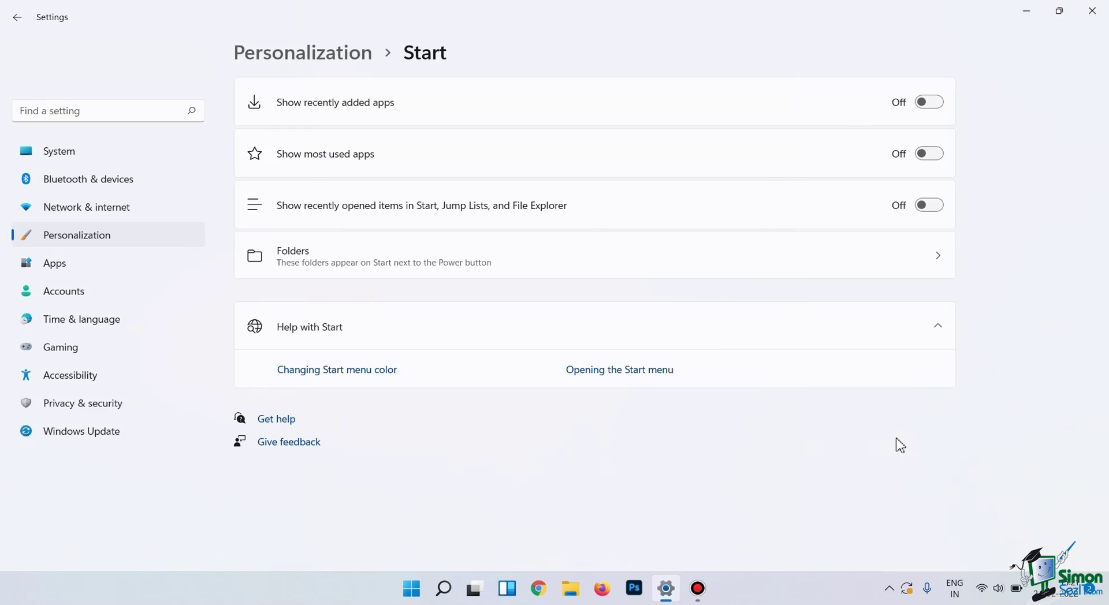
# Open the Folders page and look at the current folder shortcuts on Start
pyautogui.click(488, 264)
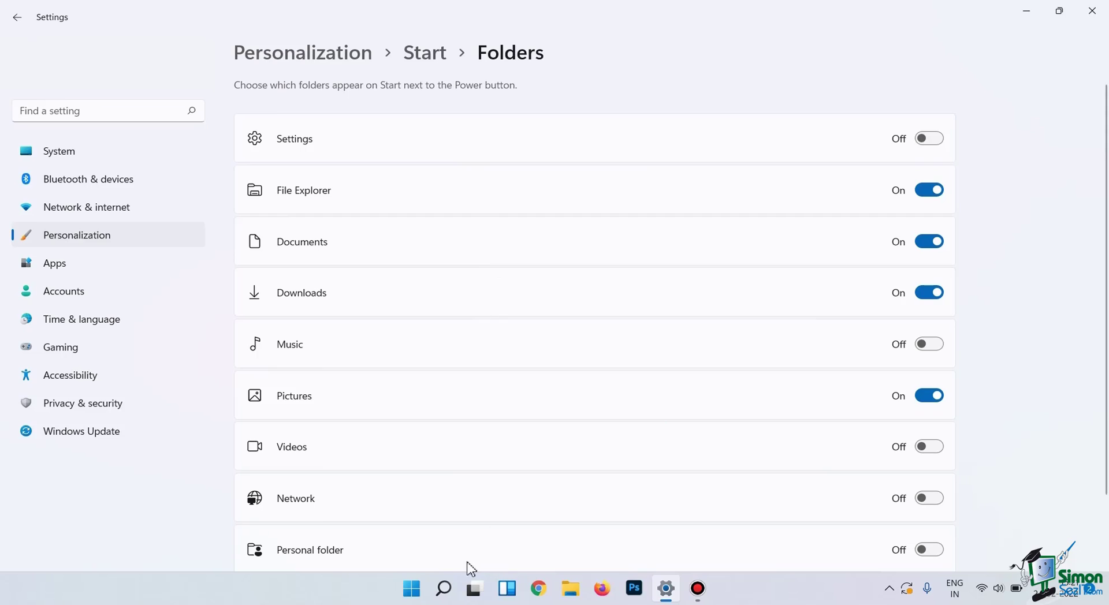
pyautogui.click(423, 580)
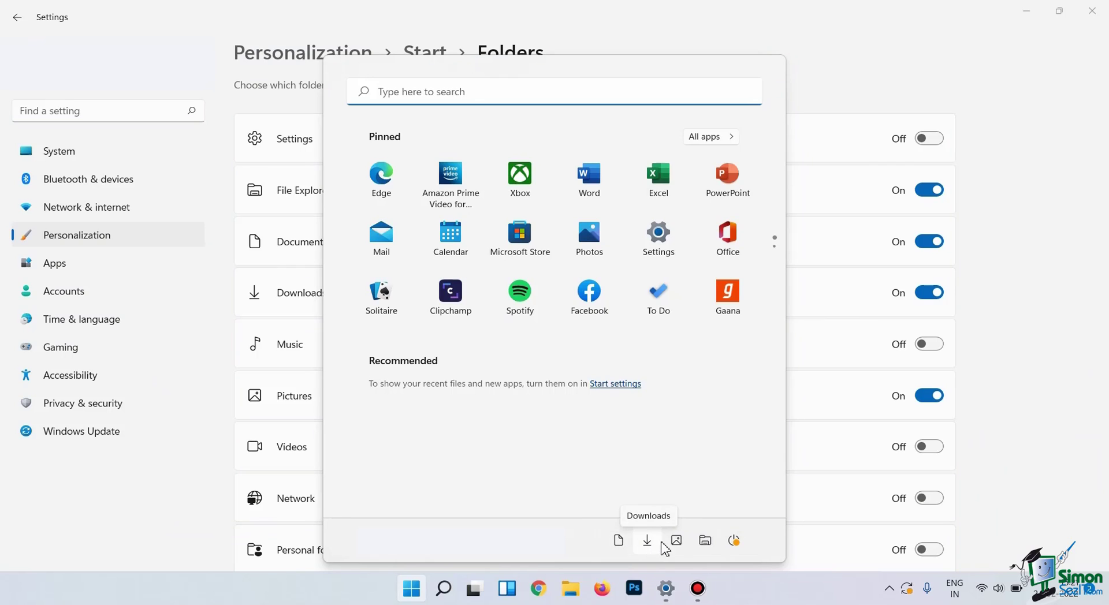
pyautogui.click(1056, 348)
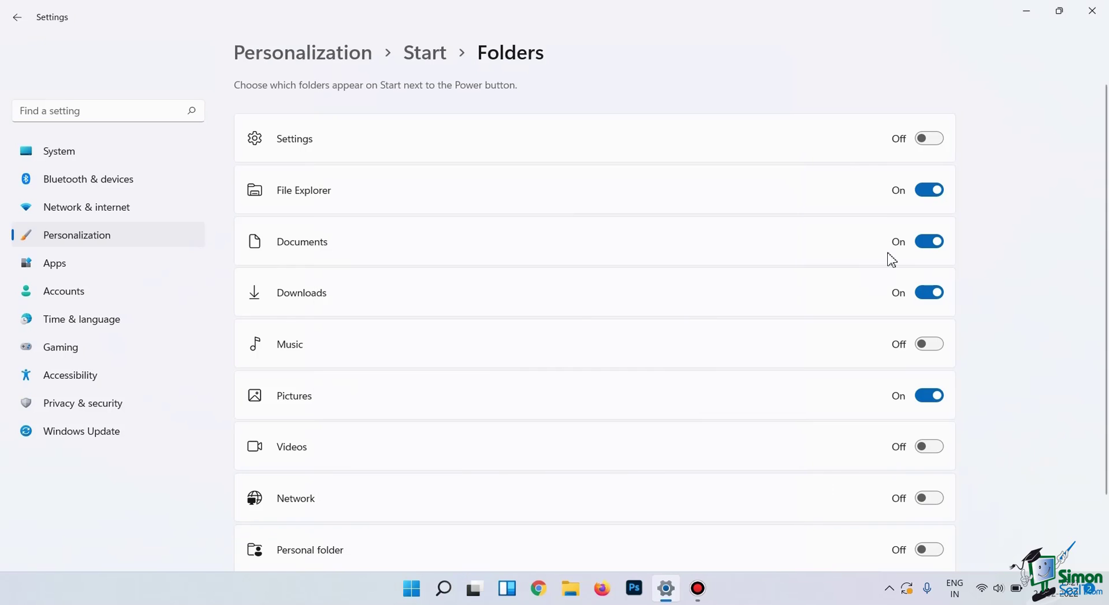
# Switch off the File Explorer, Documents, Downloads and Pictures shortcuts and confirm they're gone from Start
pyautogui.click(924, 195)
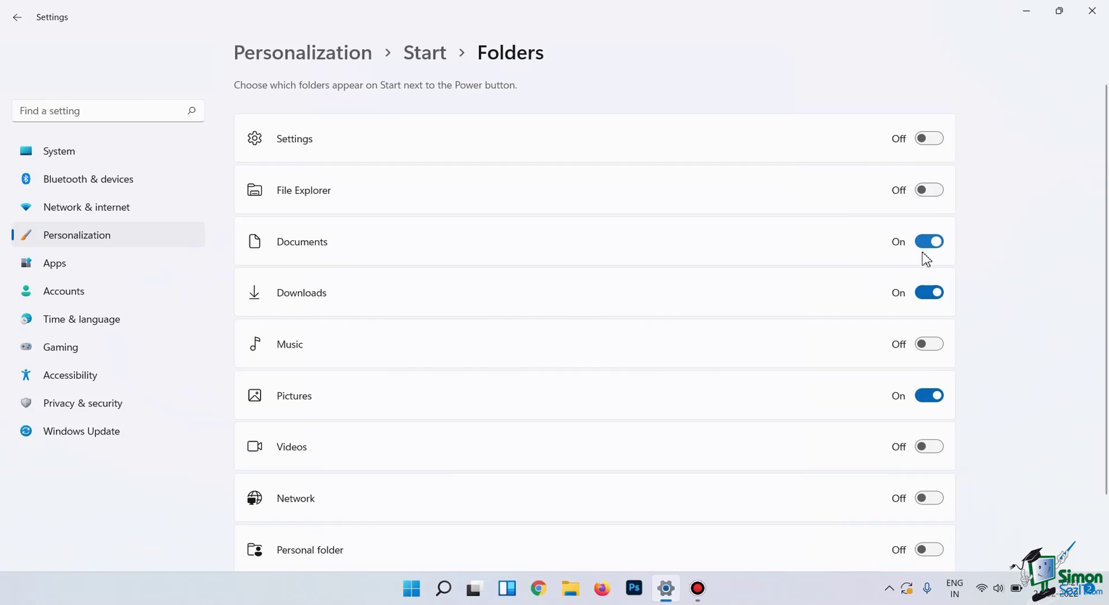
pyautogui.click(925, 247)
pyautogui.click(929, 292)
pyautogui.click(927, 396)
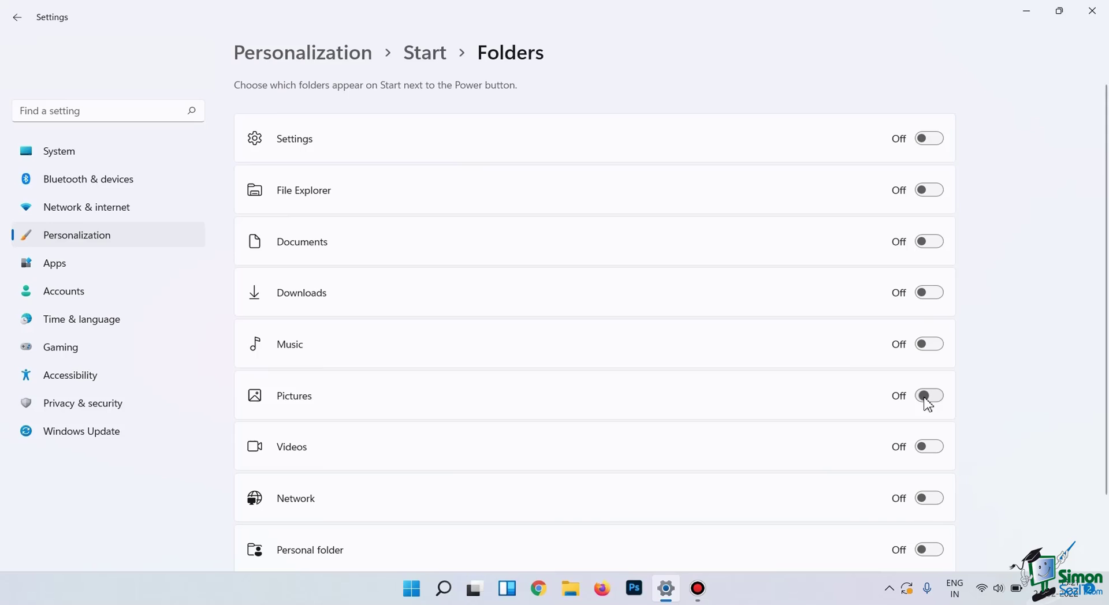
pyautogui.click(411, 589)
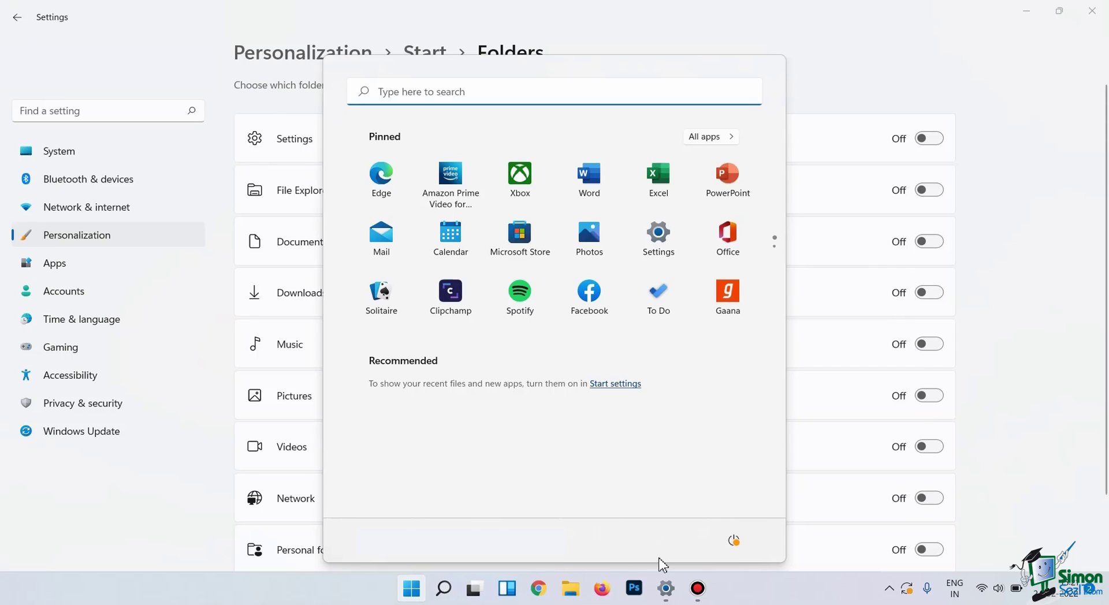
pyautogui.click(1095, 358)
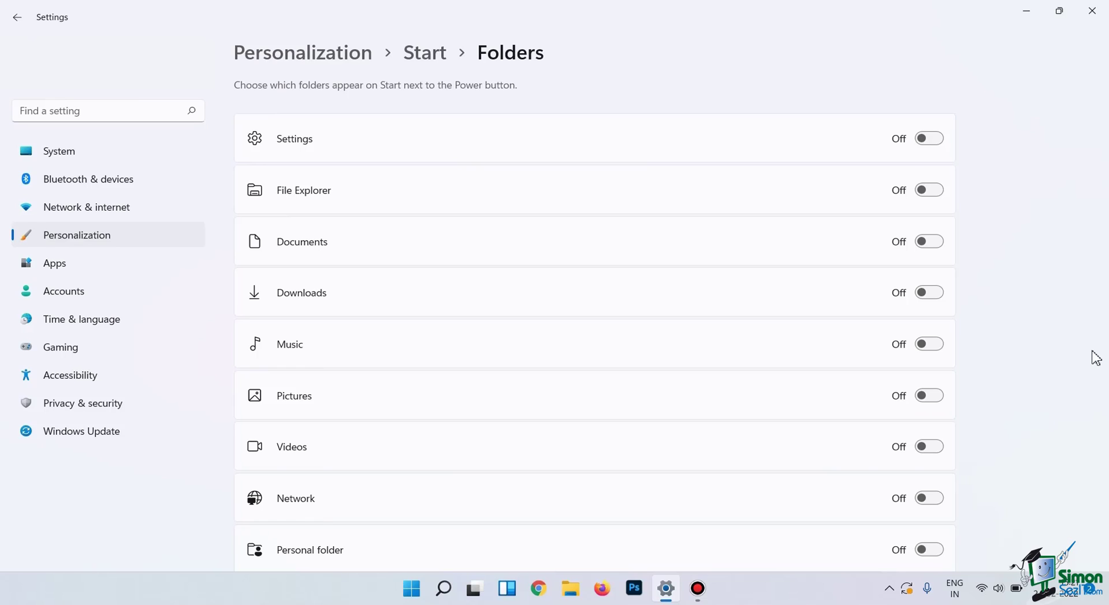
# Unpin Edge from the Start menu's pinned apps
pyautogui.click(419, 586)
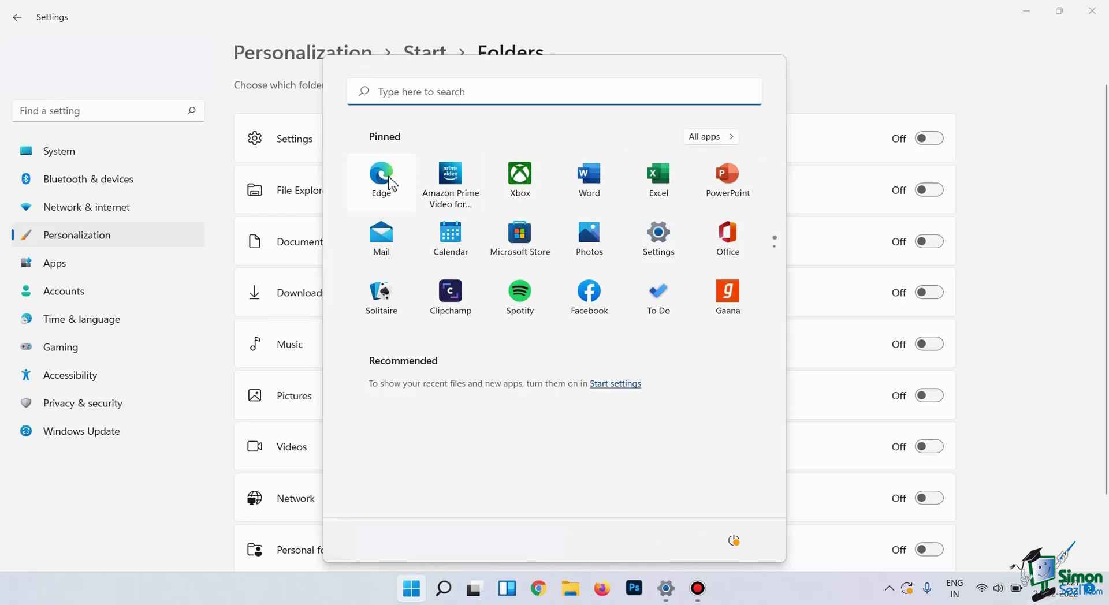
pyautogui.rightClick(391, 183)
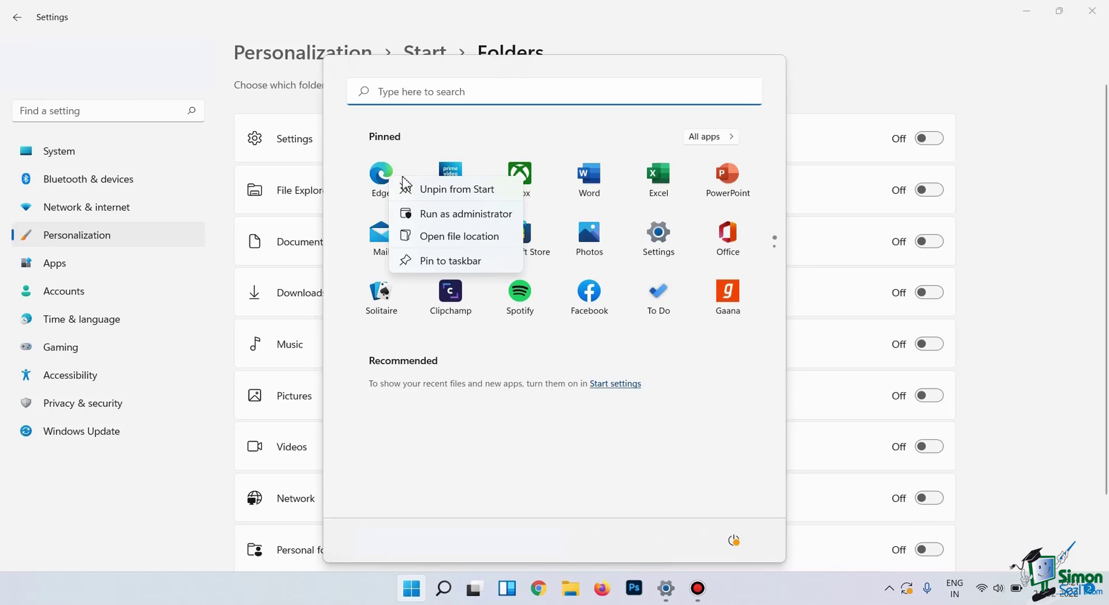
pyautogui.click(464, 198)
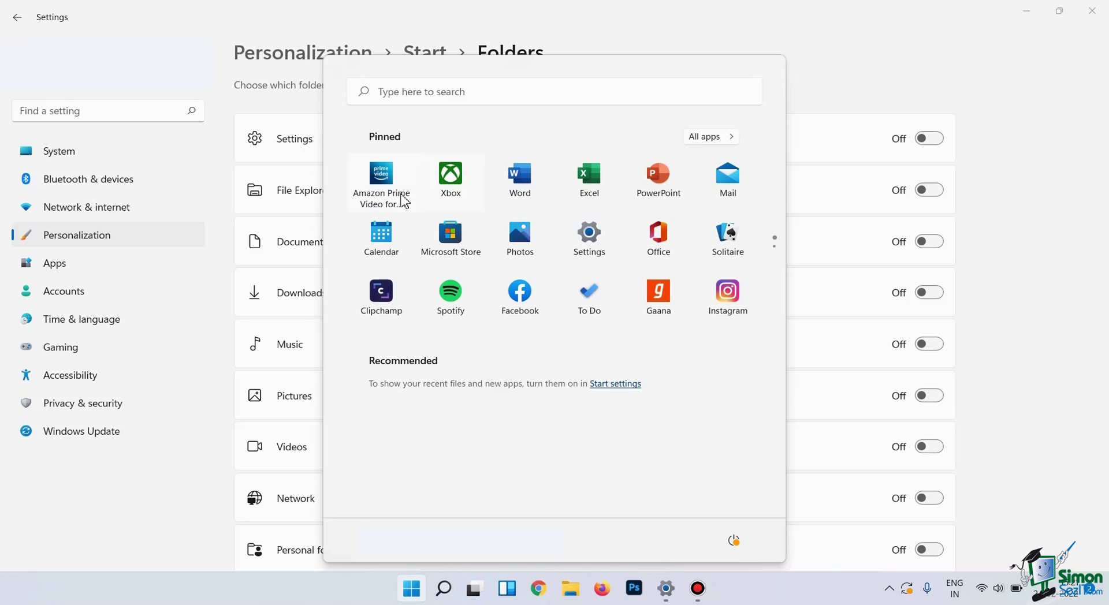
pyautogui.click(1055, 258)
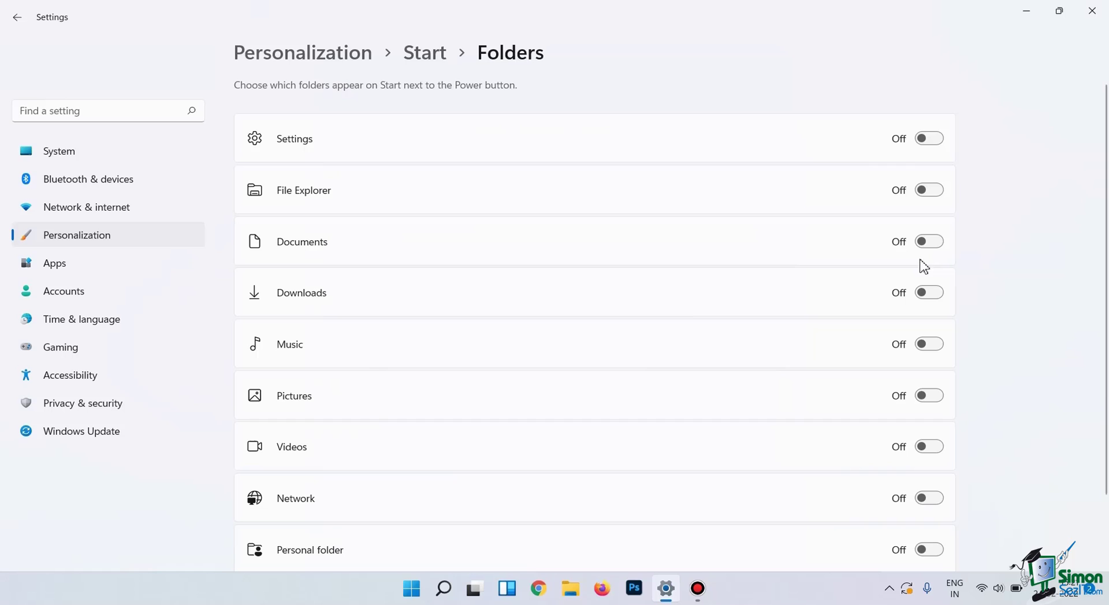
# Search Start for 'ch' and bring up Google Chrome's context menu
pyautogui.click(410, 591)
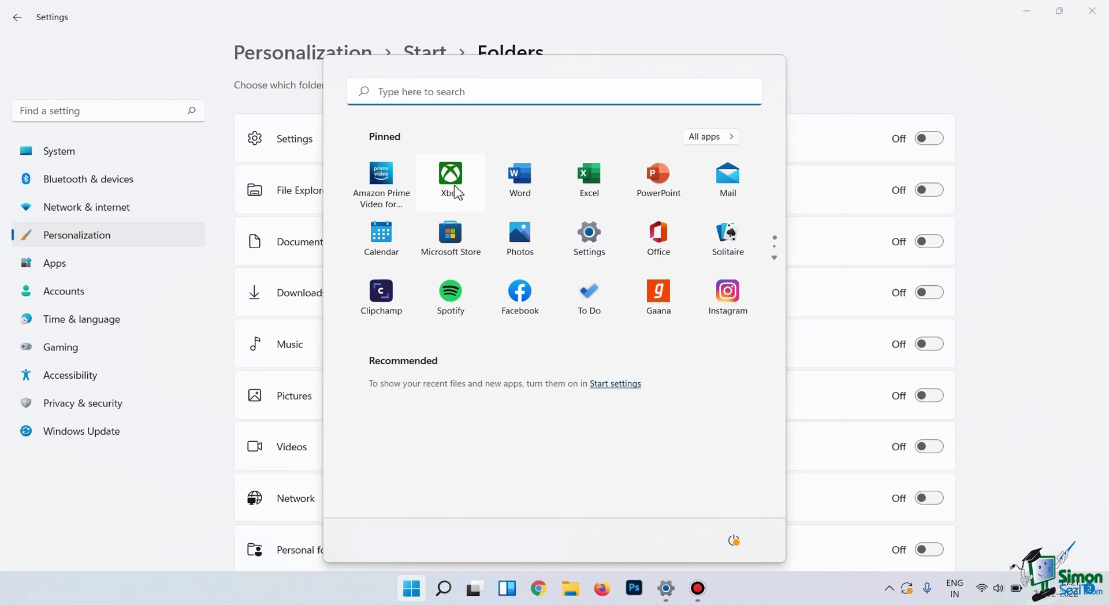
pyautogui.write('ch')
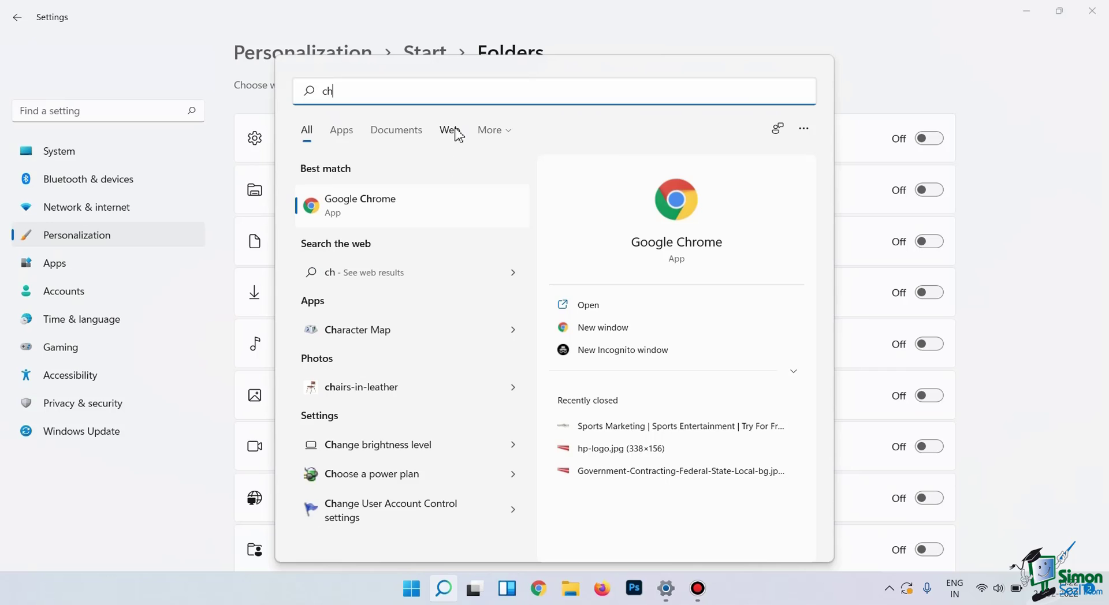
pyautogui.rightClick(421, 209)
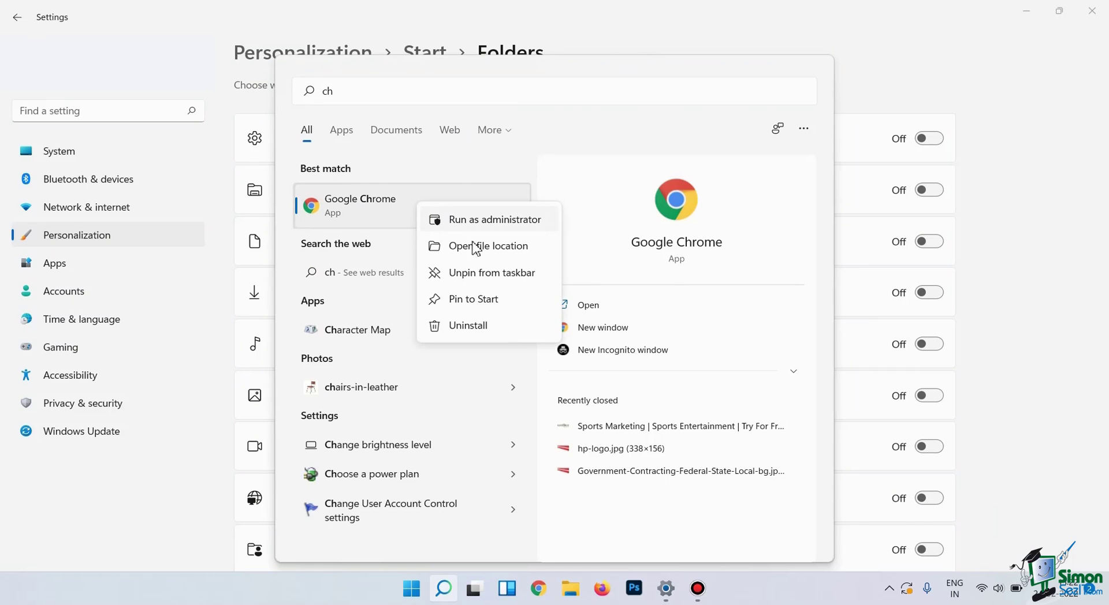
# Pin Google Chrome to Start and drag it into the first pinned slot, ahead of Amazon Prime Video
pyautogui.click(500, 301)
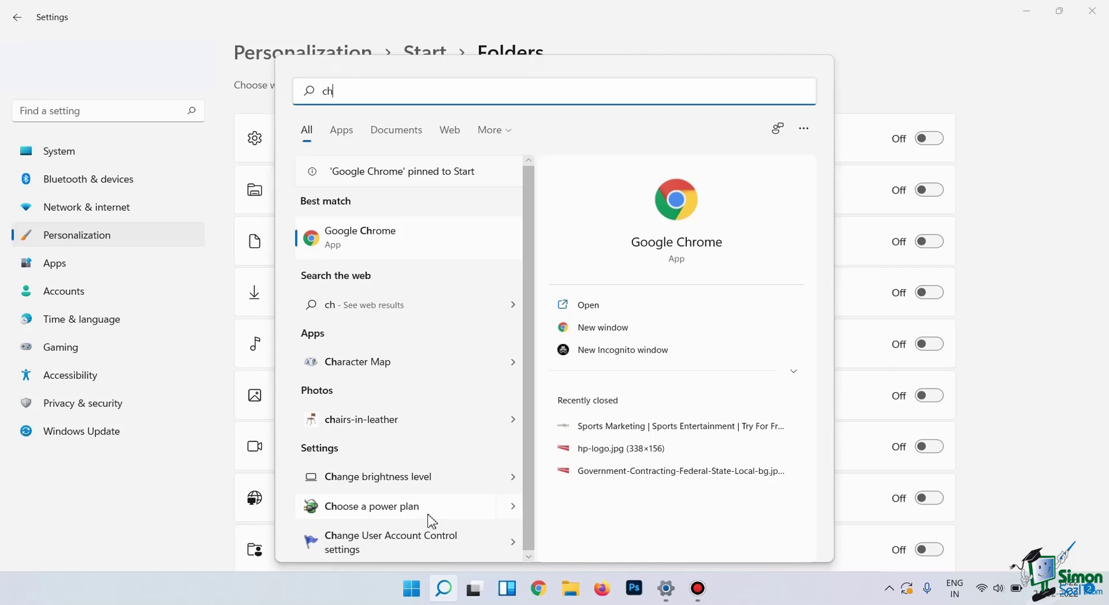
pyautogui.click(412, 591)
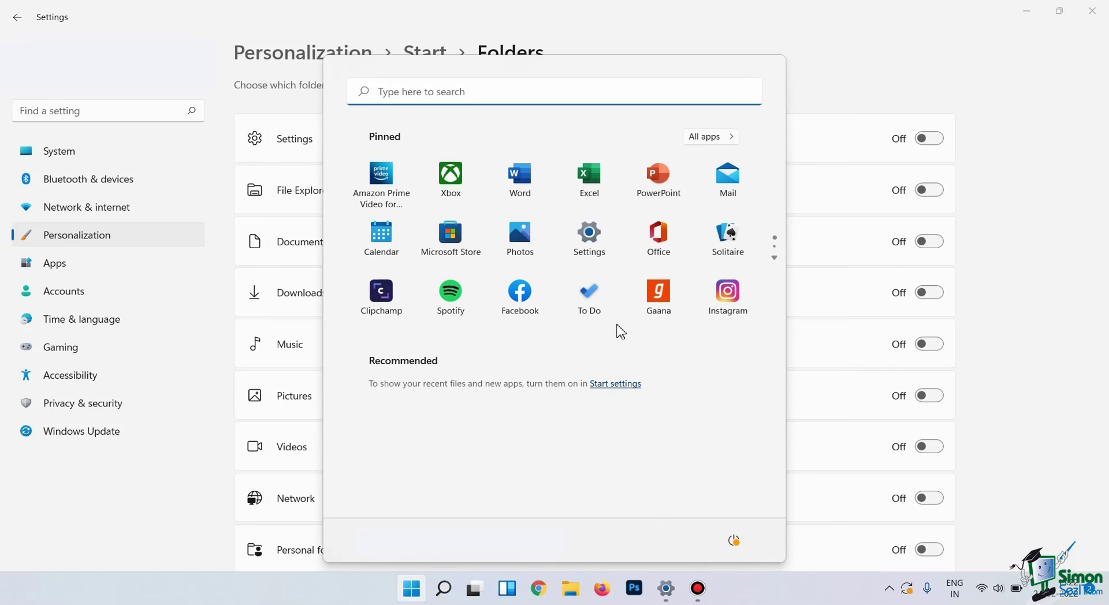
pyautogui.click(774, 258)
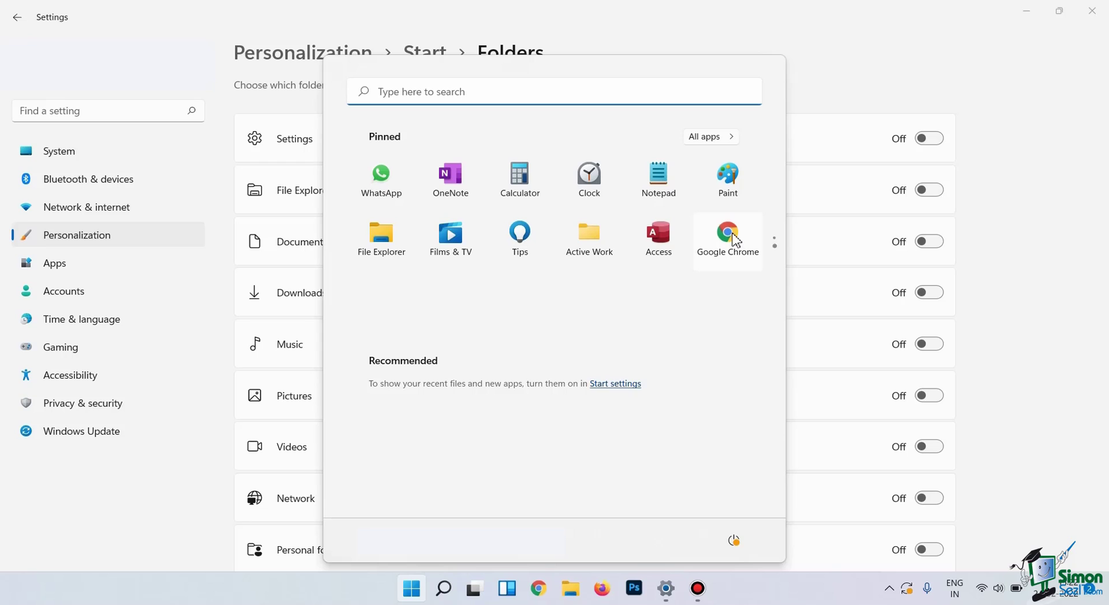
pyautogui.moveTo(733, 236); pyautogui.dragTo(379, 182)
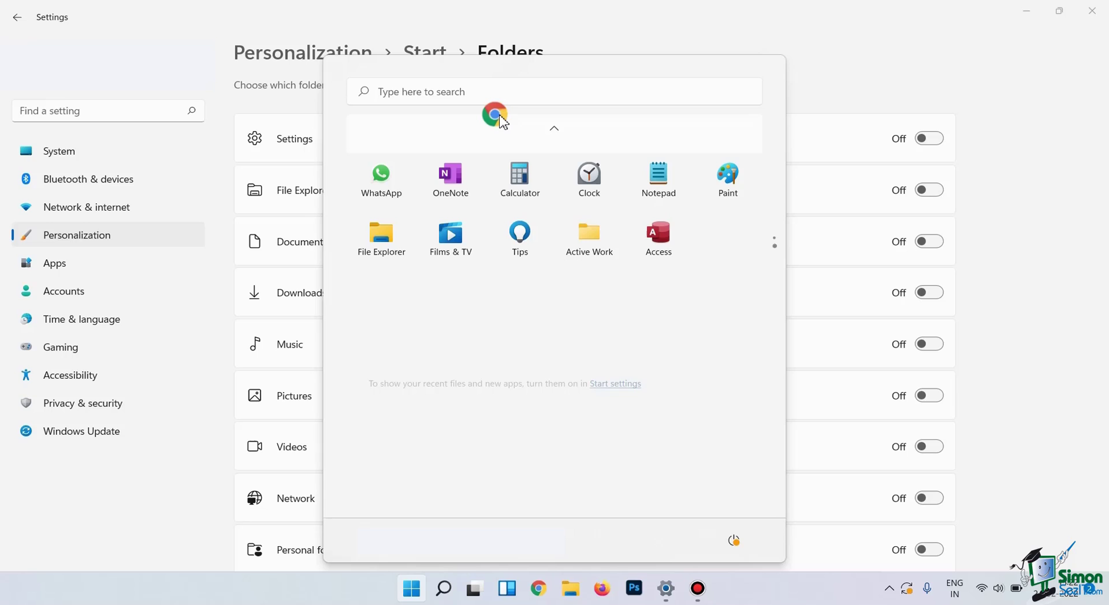
pyautogui.moveTo(503, 123); pyautogui.dragTo(369, 185)
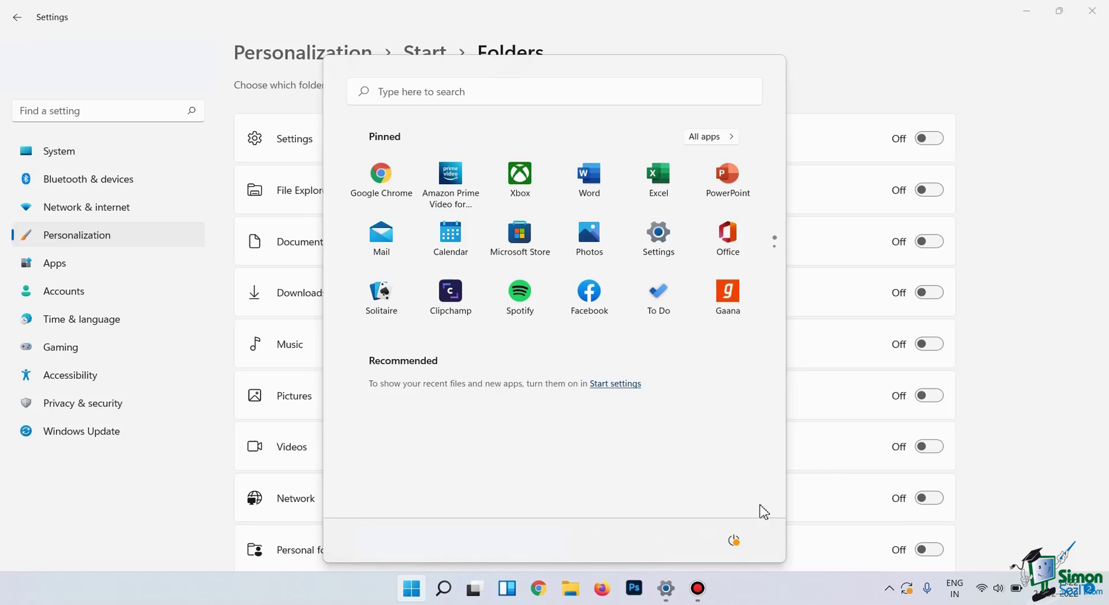
# Go to the Taskbar page under Personalization
pyautogui.click(1072, 336)
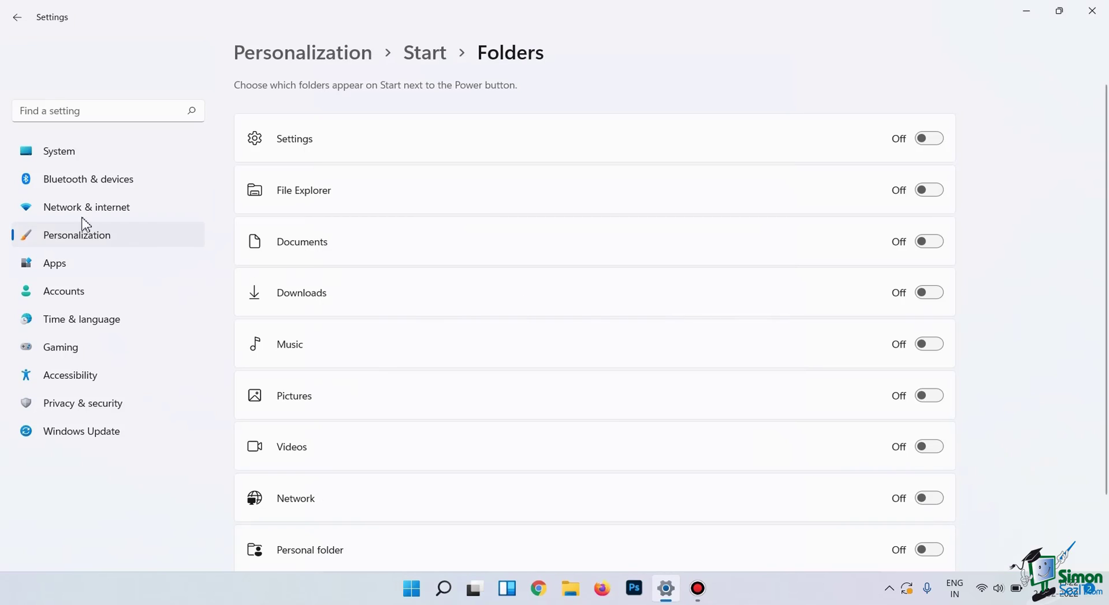
pyautogui.click(67, 247)
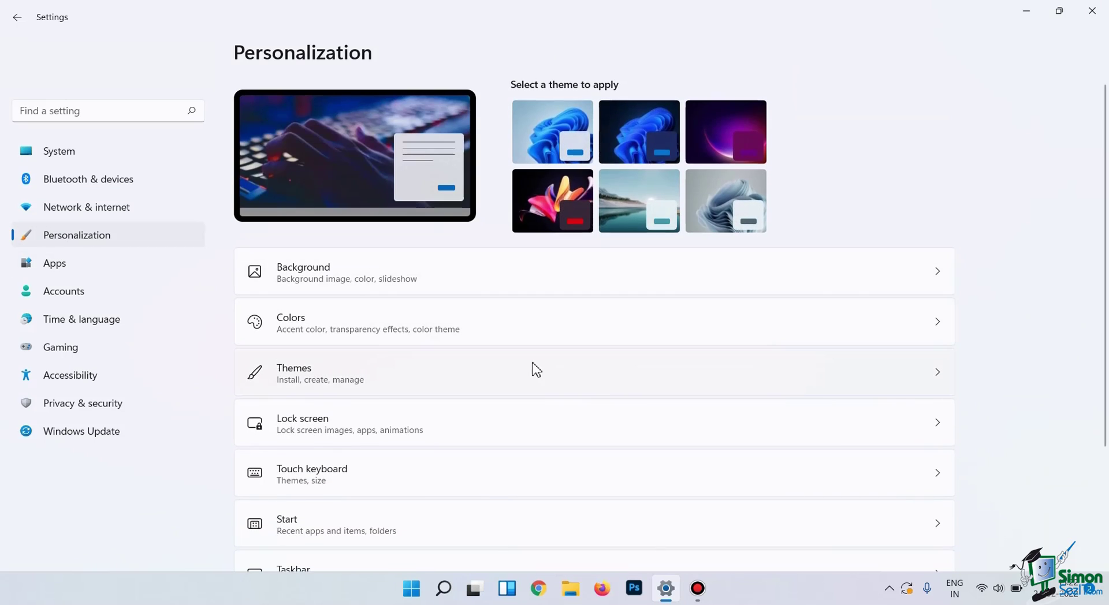
pyautogui.scroll(-3, 537, 370)
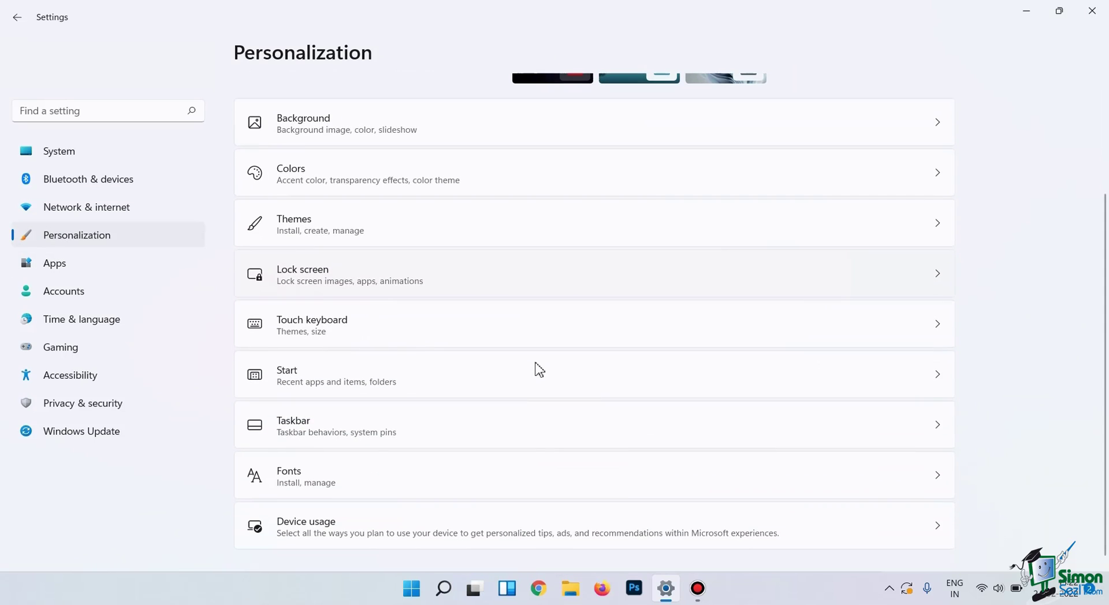
pyautogui.click(527, 442)
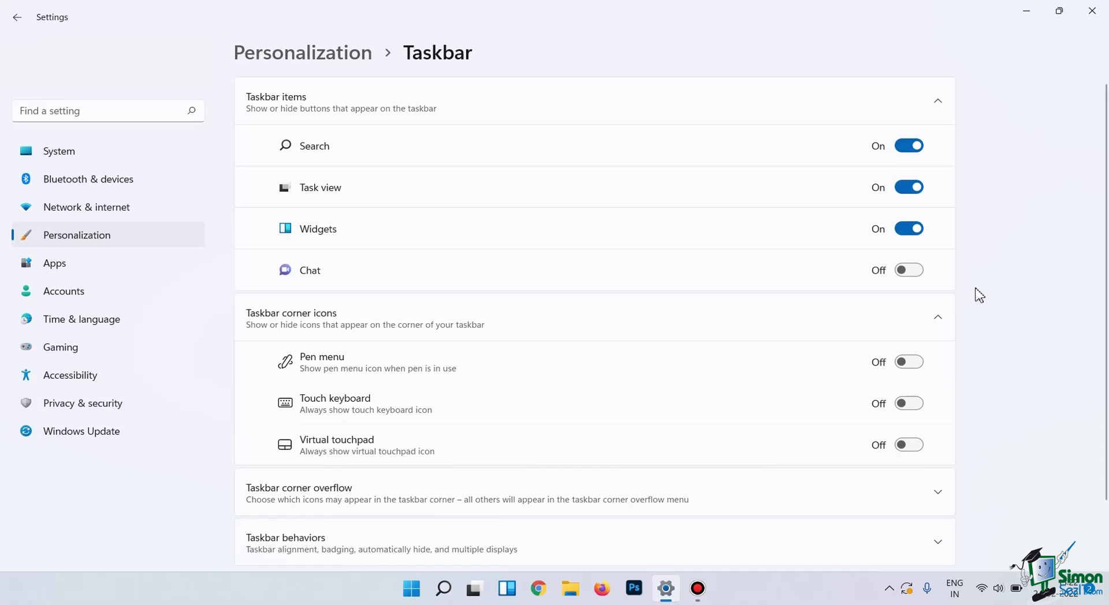
# Set Taskbar alignment to Left under Taskbar behaviors, then minimize Settings
pyautogui.scroll(-2, 917, 336)
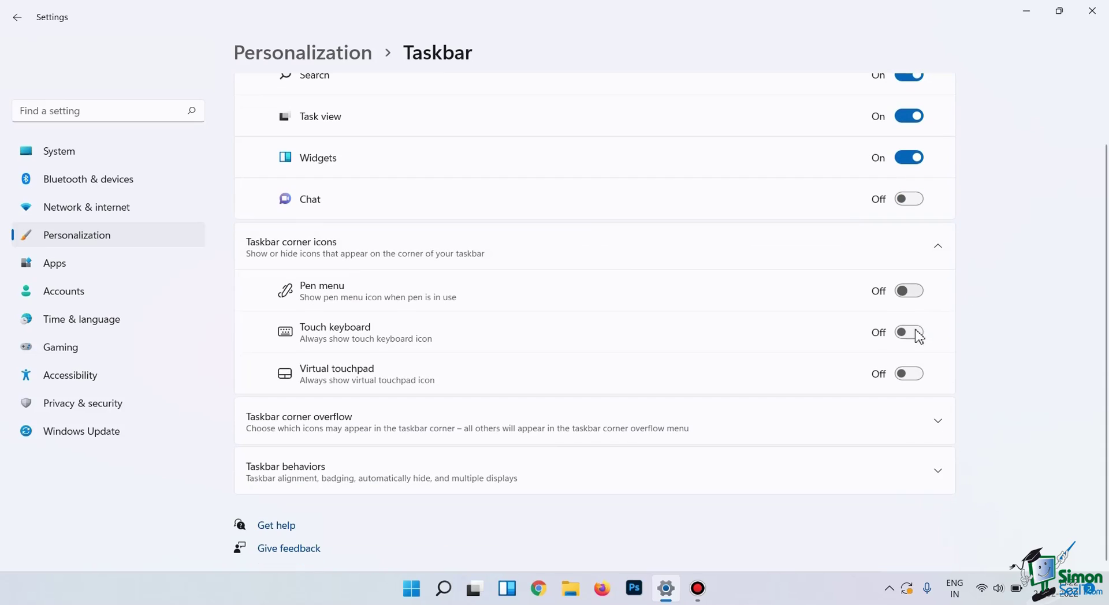
pyautogui.click(856, 465)
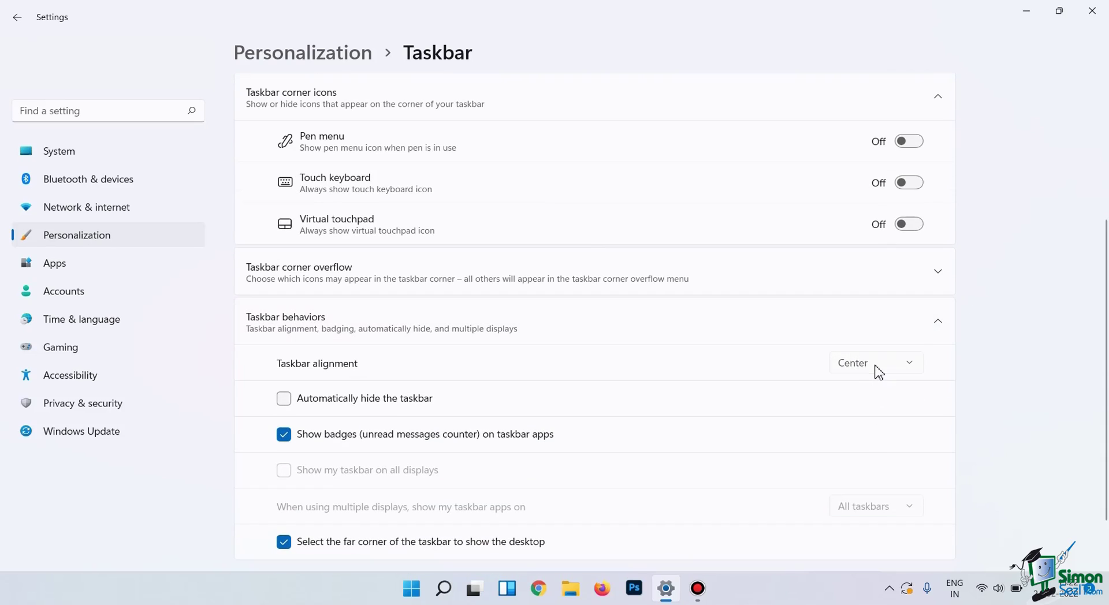
pyautogui.click(876, 370)
pyautogui.click(872, 347)
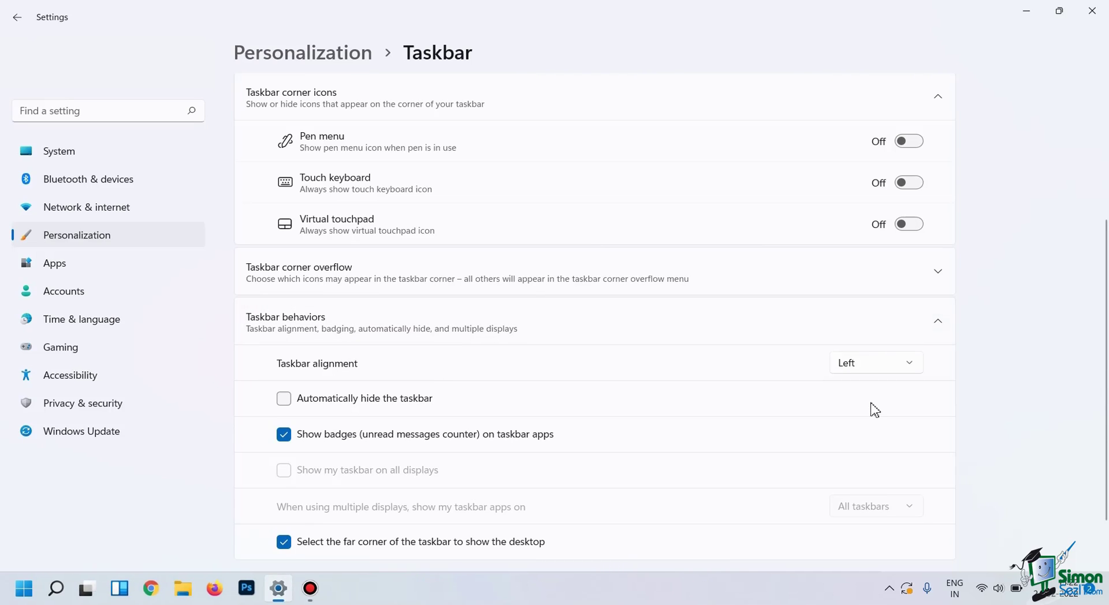
pyautogui.click(1027, 10)
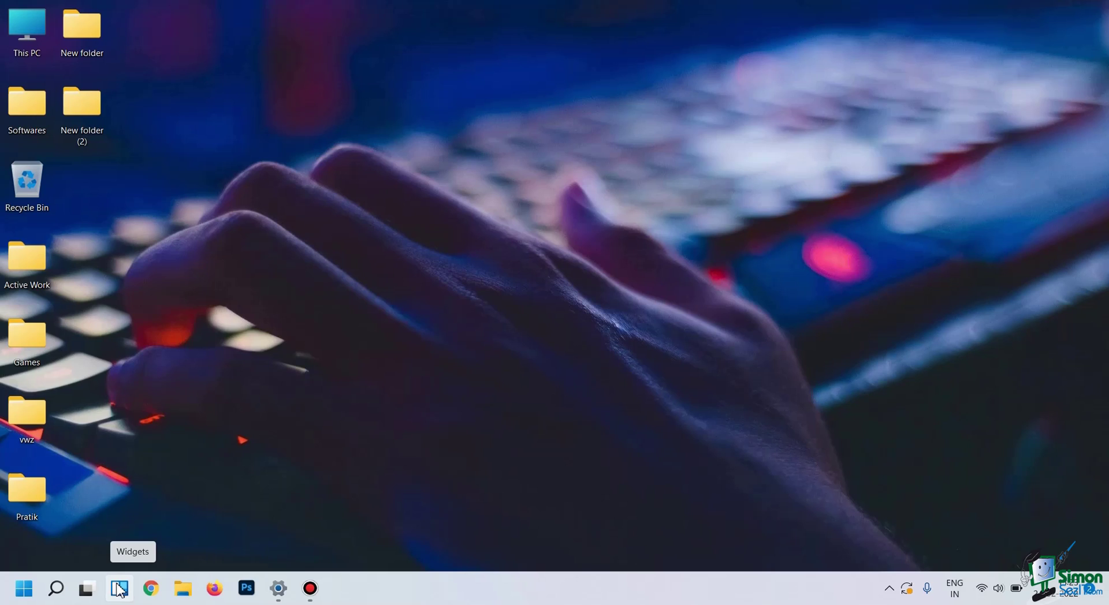
# Restore Settings and switch off the Search, Task view and Widgets taskbar buttons under Personalization > Taskbar
pyautogui.click(278, 589)
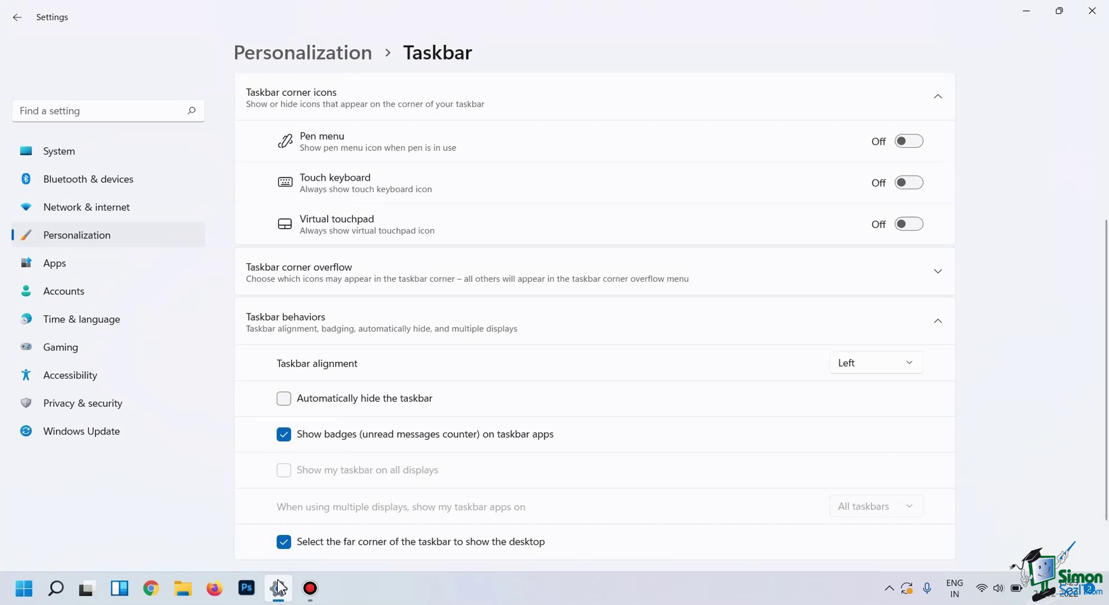
pyautogui.click(124, 245)
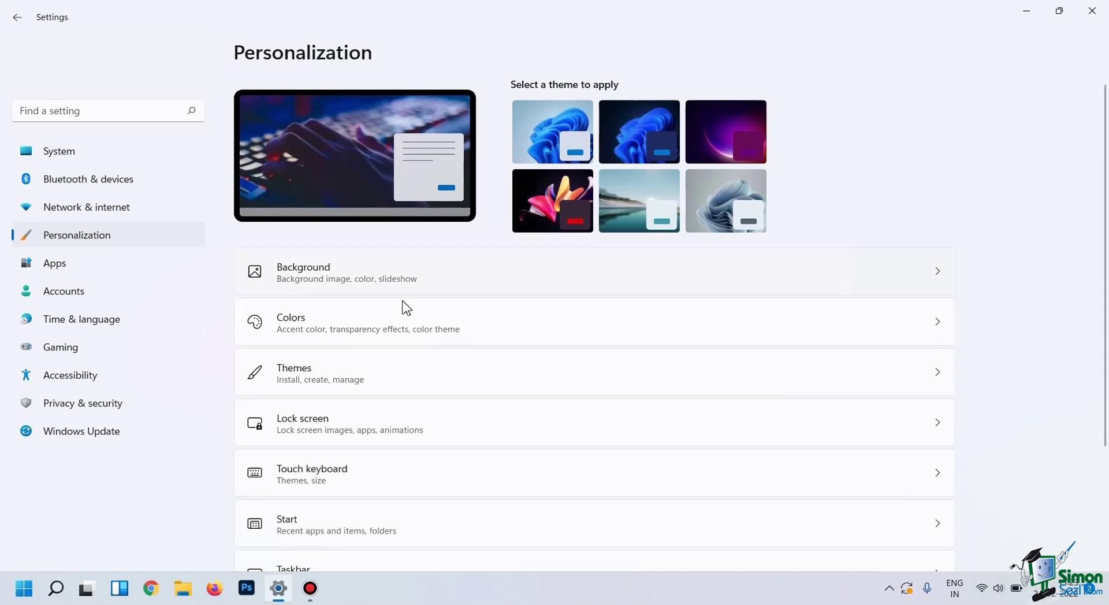
pyautogui.scroll(-2, 479, 370)
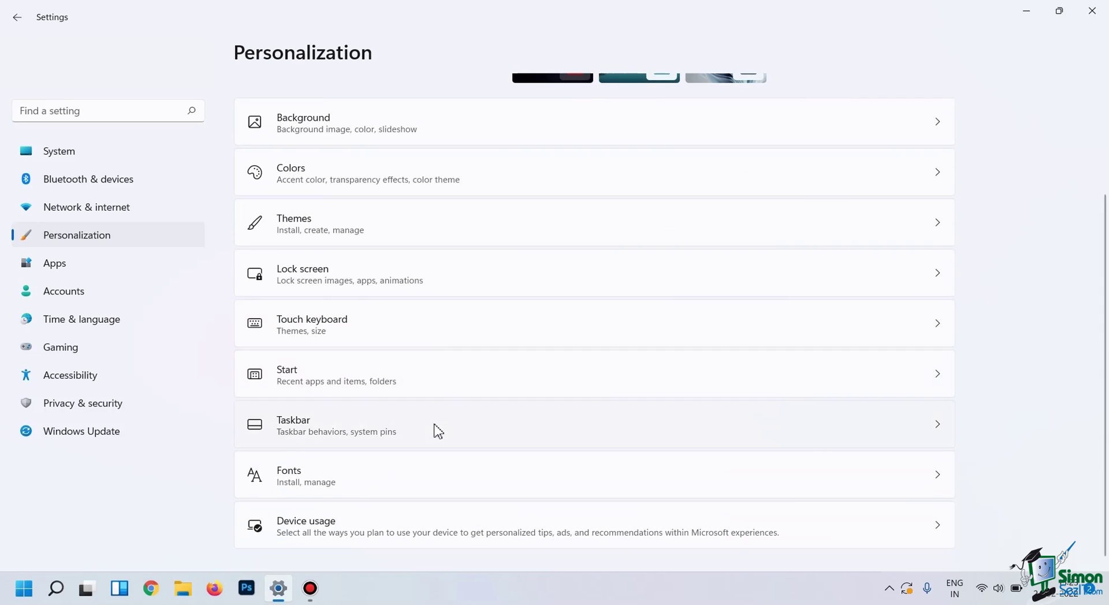
pyautogui.click(435, 430)
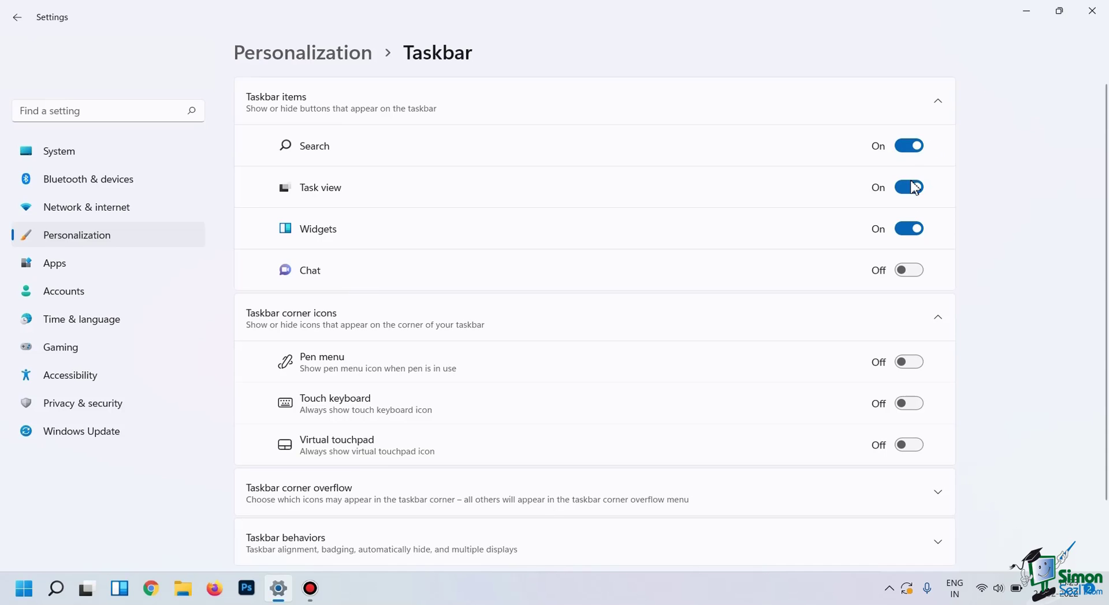
pyautogui.click(915, 147)
pyautogui.click(911, 190)
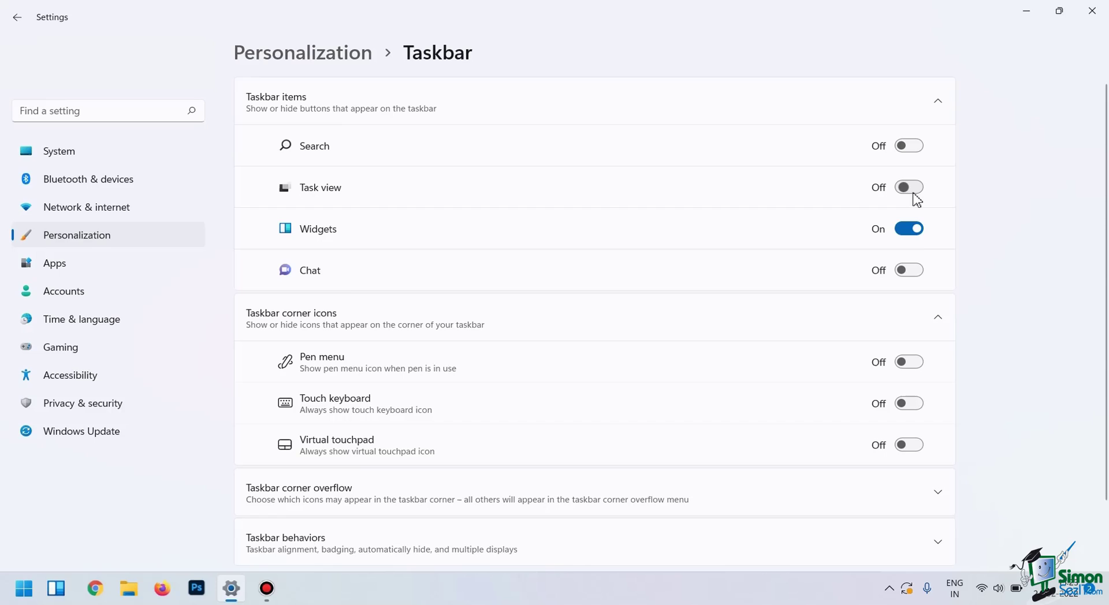
pyautogui.click(914, 231)
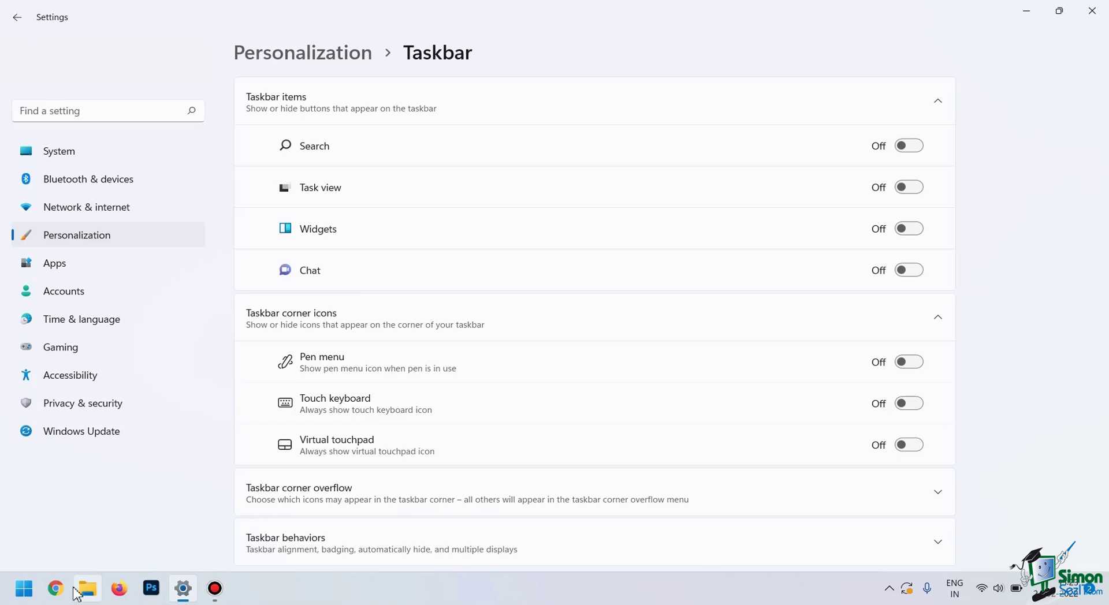
# Unpin Firefox from the taskbar and minimize Settings
pyautogui.rightClick(125, 596)
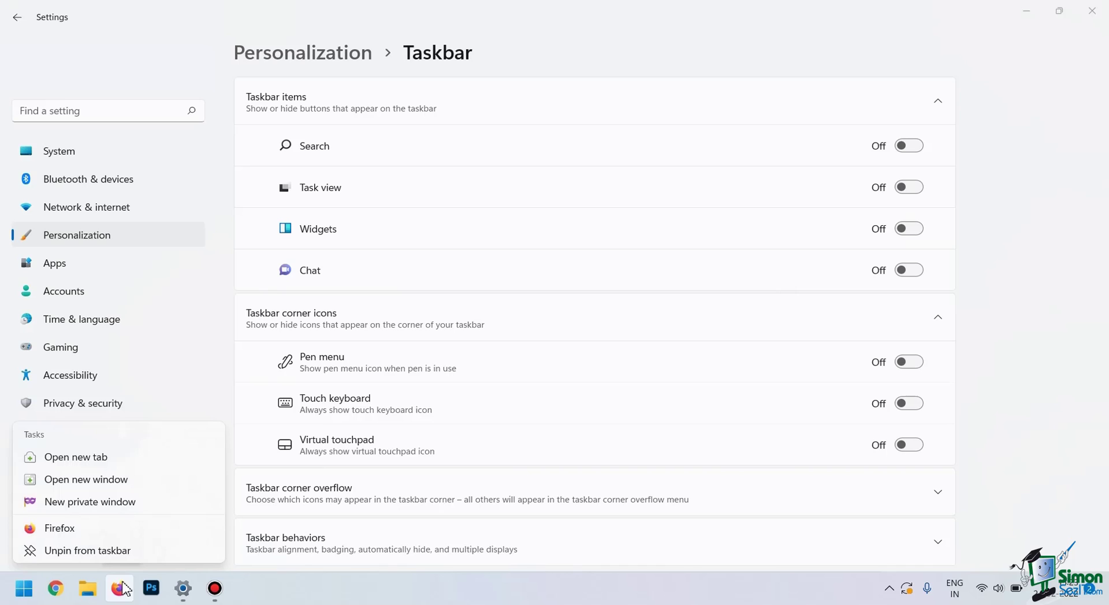
pyautogui.click(86, 551)
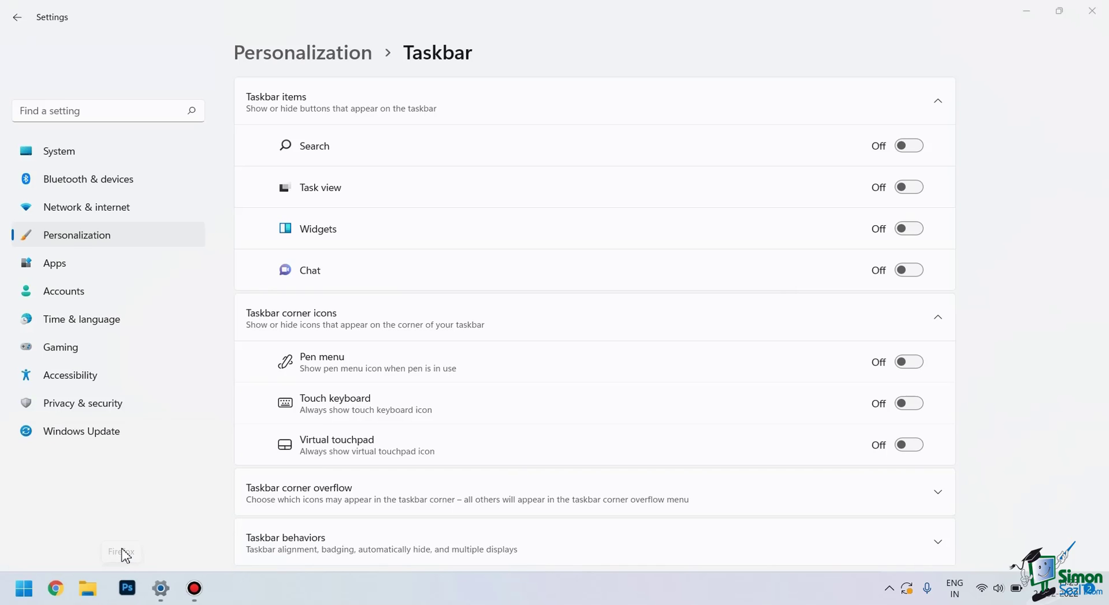
pyautogui.click(1027, 8)
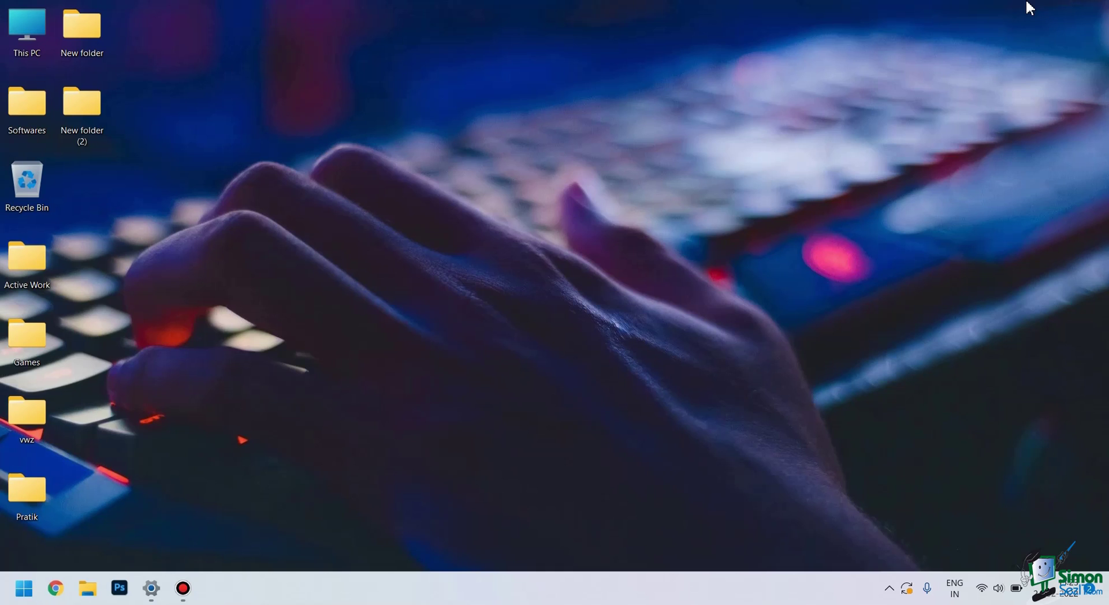
# Search Start for 'fire', pin Firefox to the taskbar and drag it beside Chrome
pyautogui.press('super')
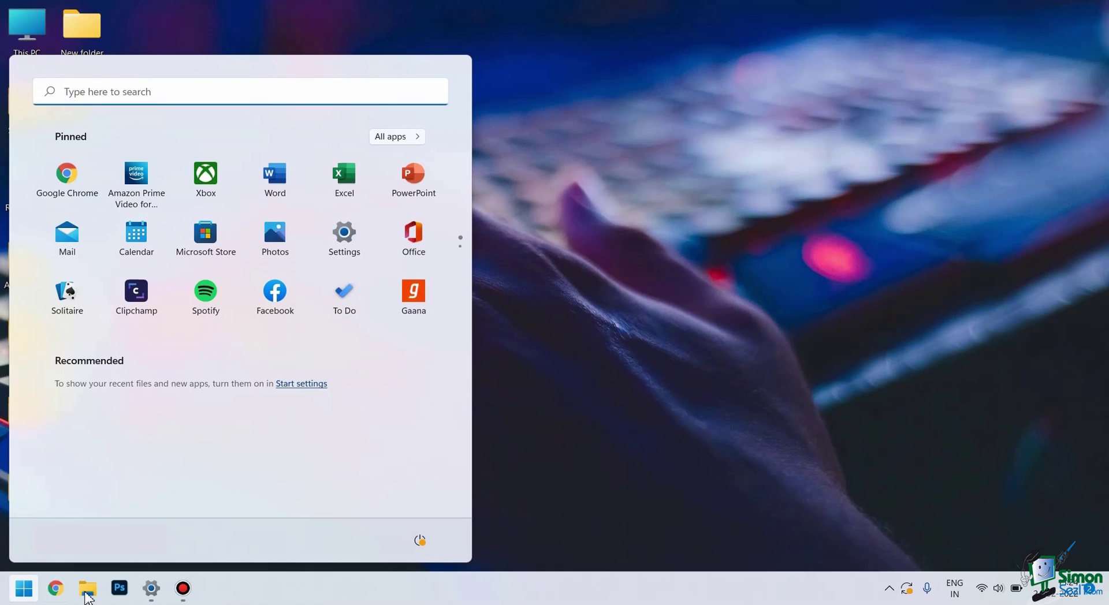
pyautogui.click(217, 91)
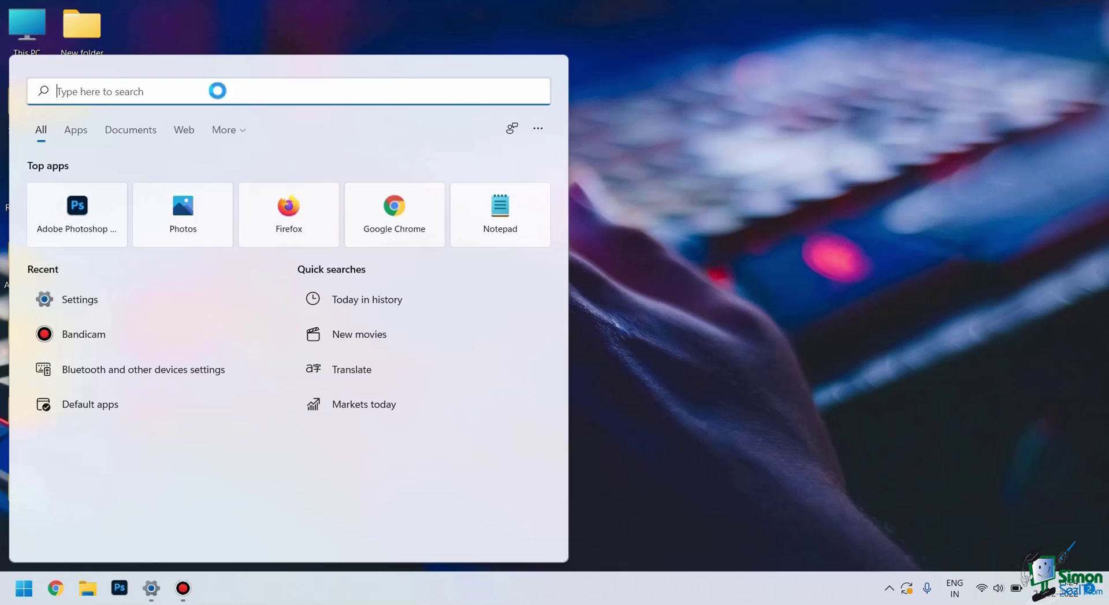
pyautogui.write('fire')
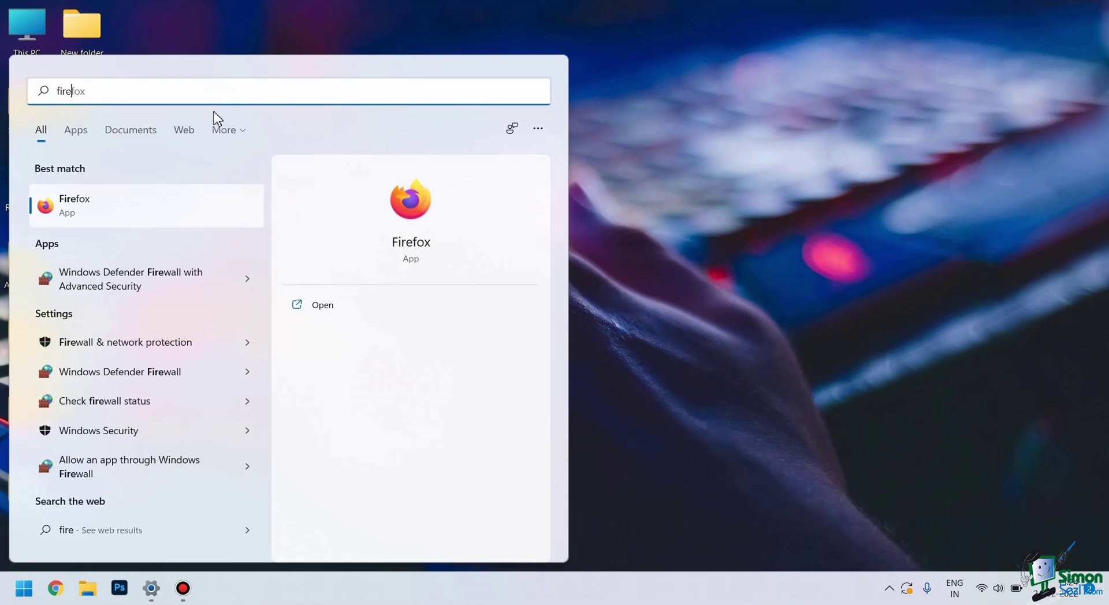
pyautogui.rightClick(169, 202)
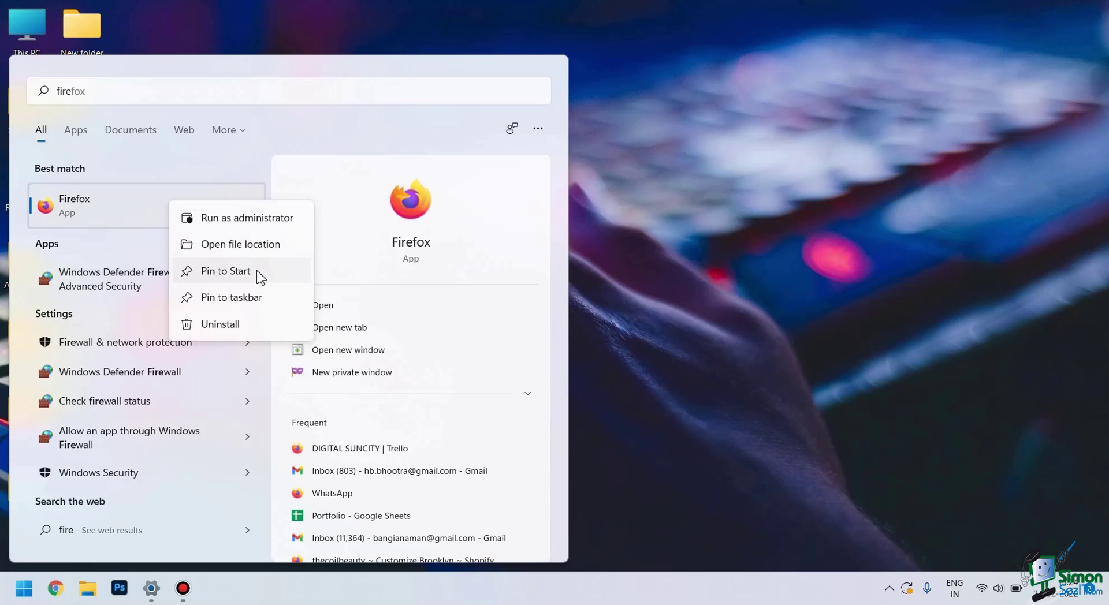
pyautogui.click(258, 299)
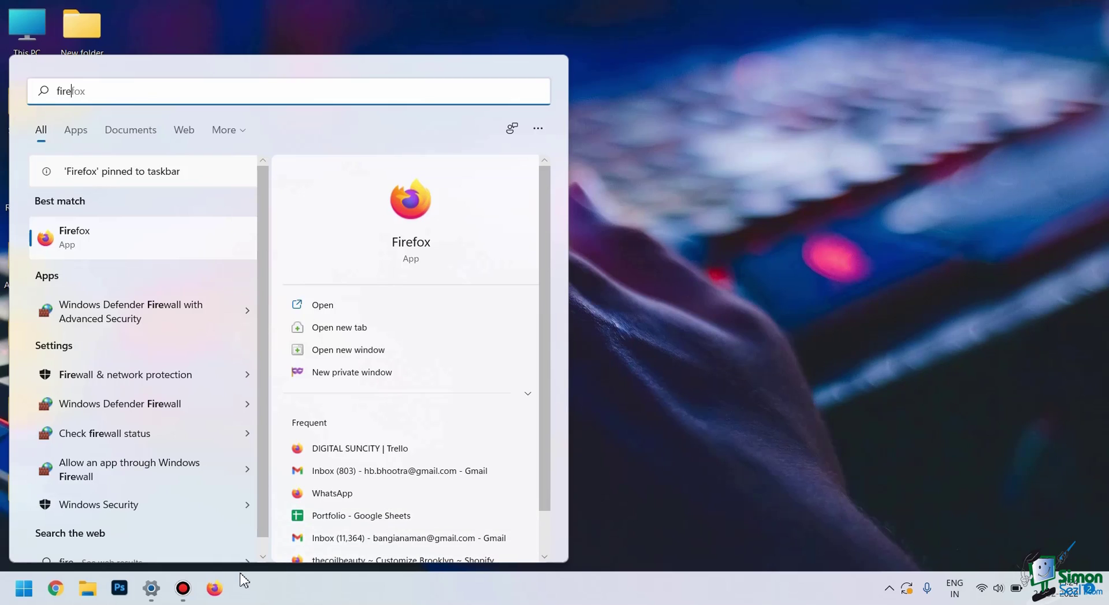
pyautogui.moveTo(214, 588); pyautogui.dragTo(87, 589)
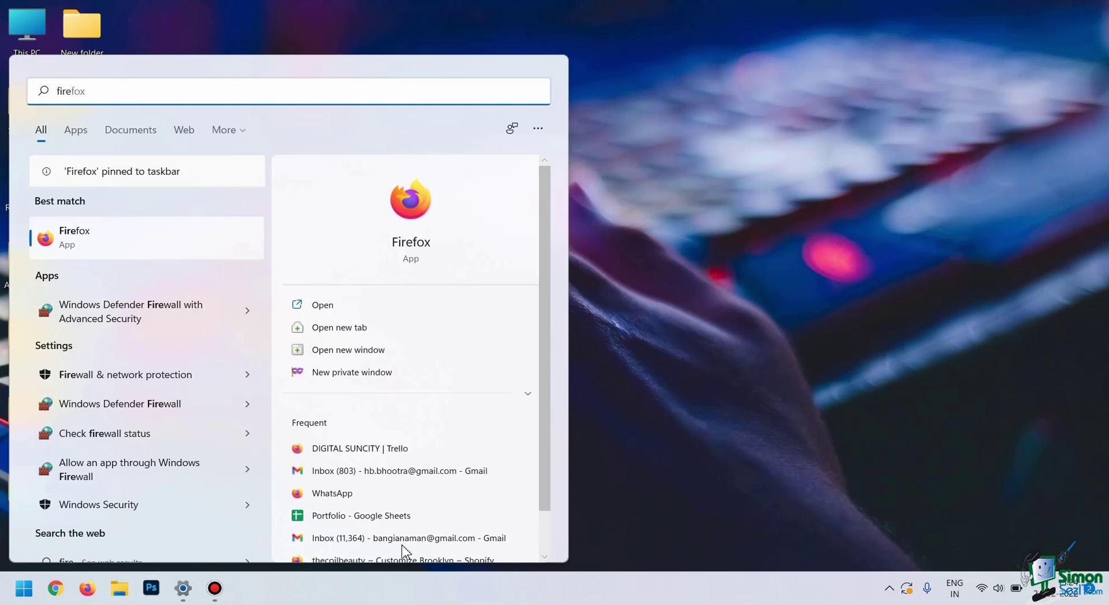
pyautogui.click(760, 336)
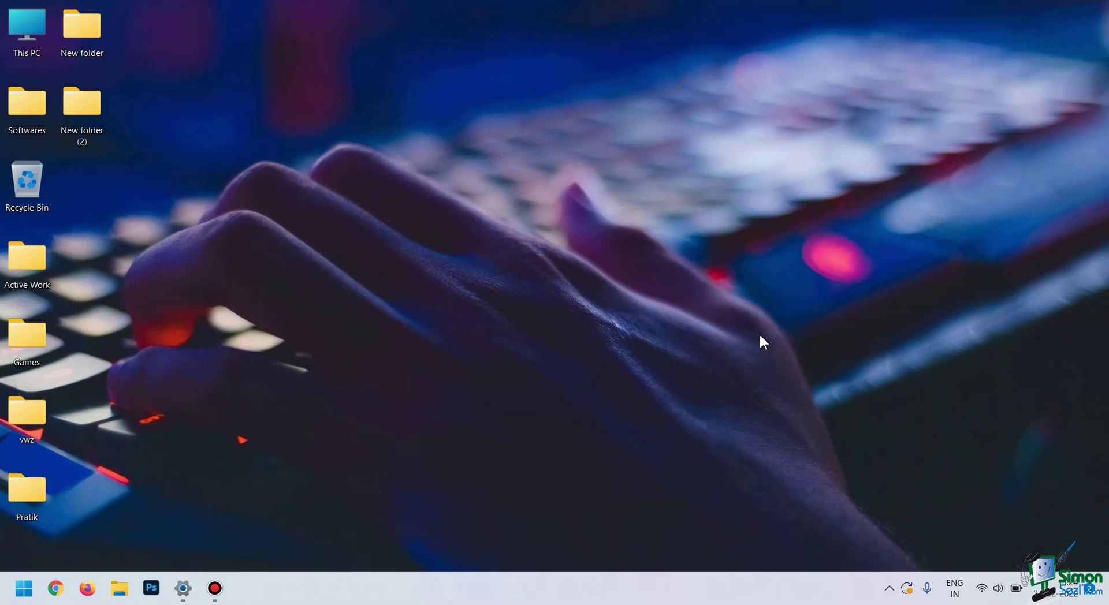